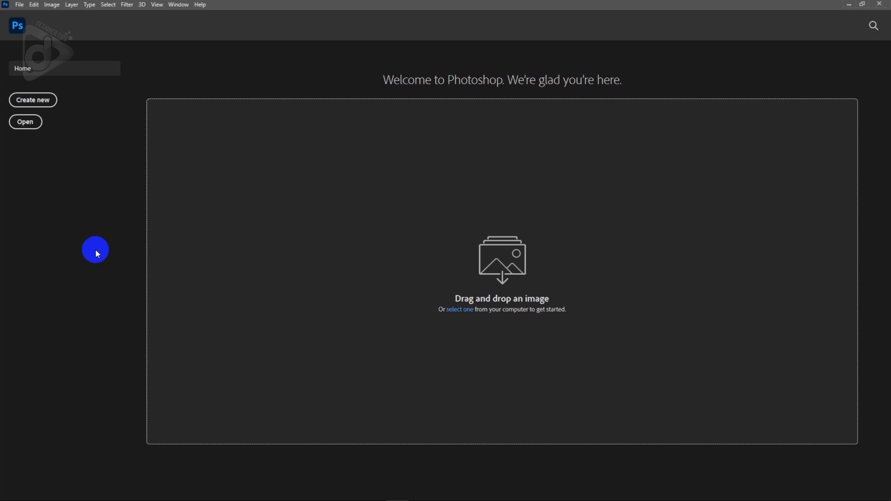
Create a new document named "Business card", 3.5 by 2 inches at 300 pixels/inch in RGB Color.
click(30, 105)
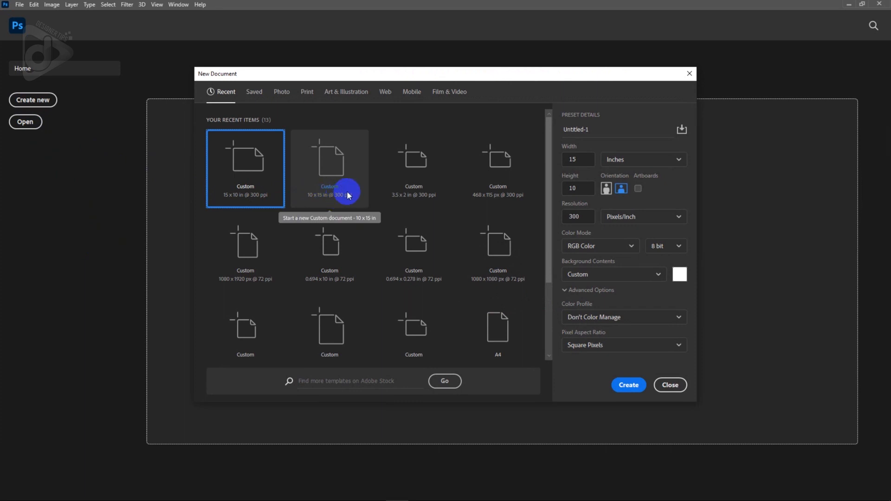
drag(598, 136, 564, 134)
text(Business card)
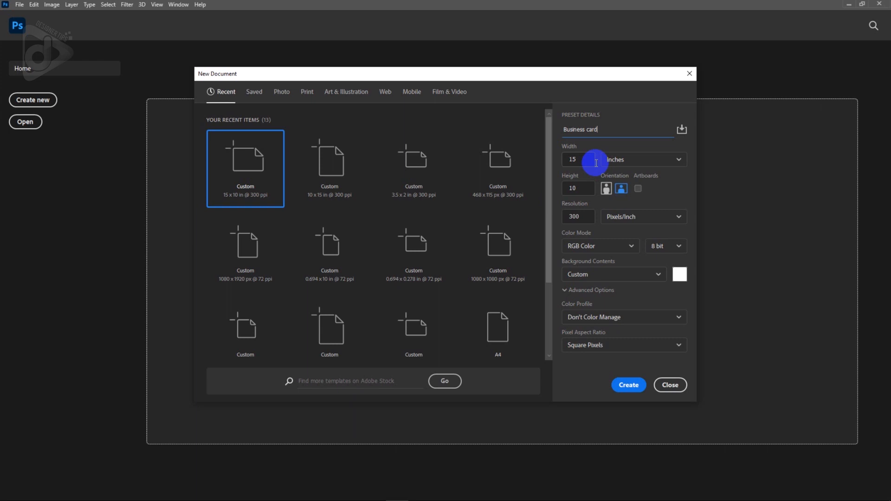
click(613, 160)
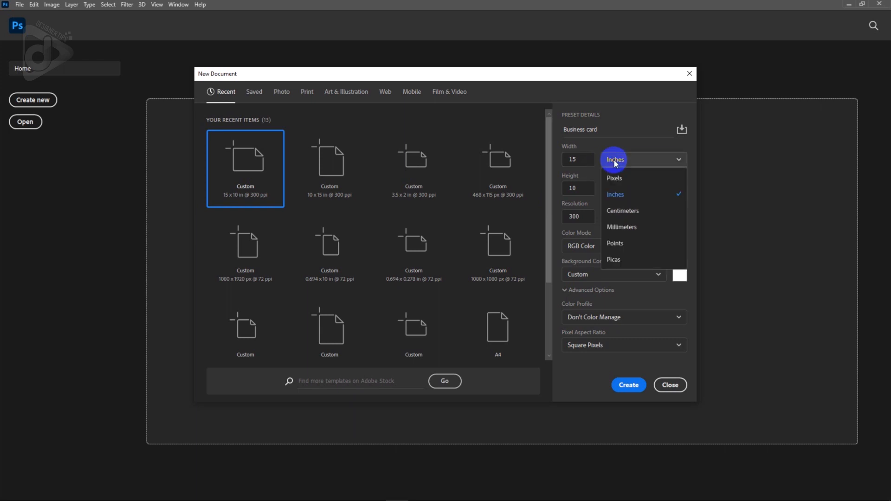
click(618, 196)
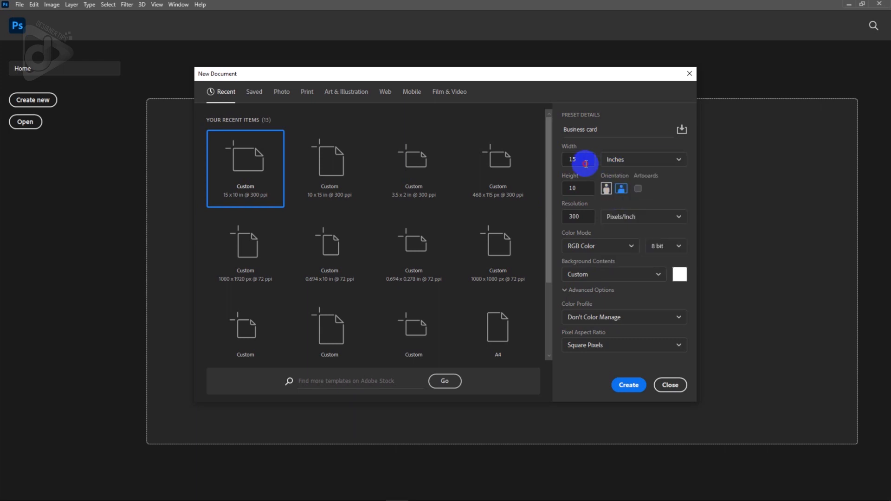
double_click(580, 162)
text(3.5)
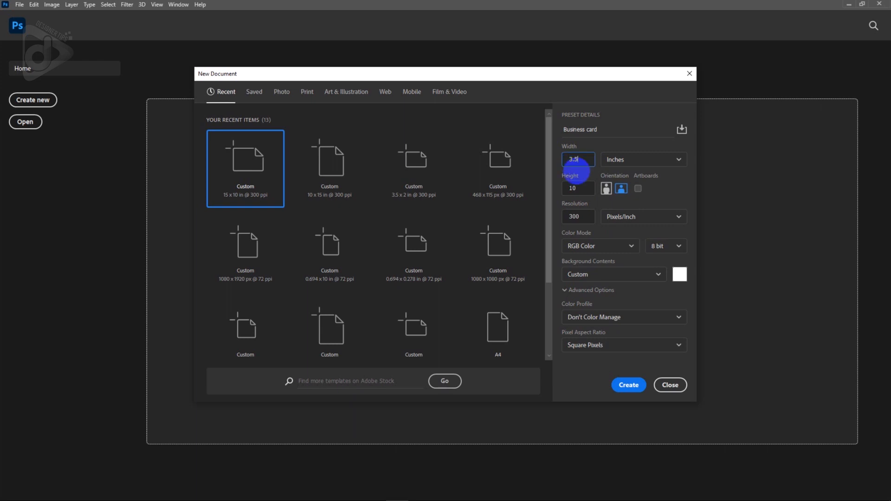
double_click(583, 188)
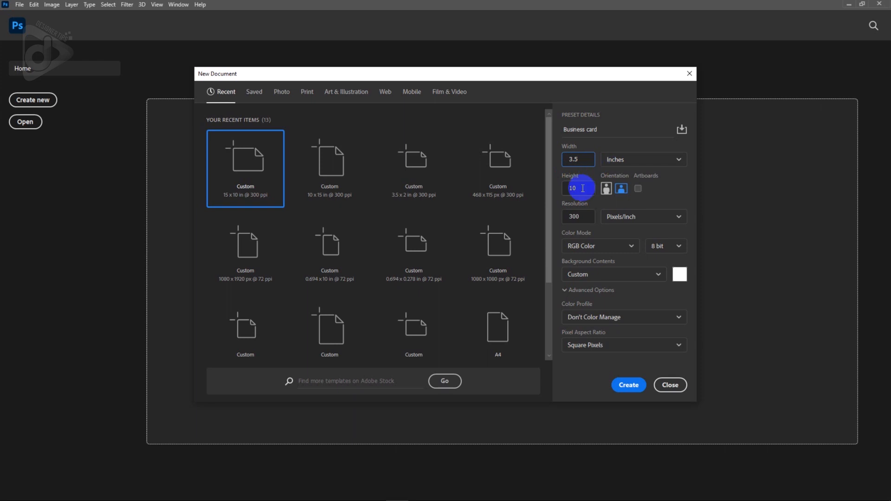
text(2)
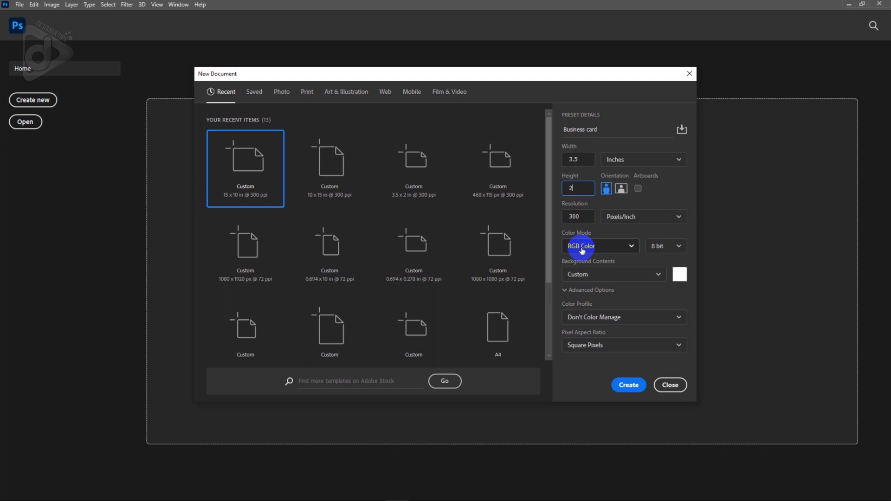
click(628, 385)
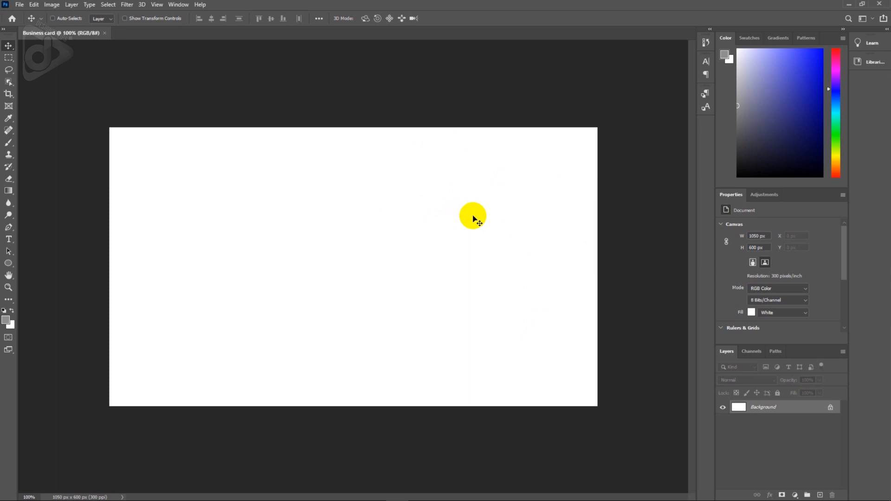
Draw a grey circle about 687 px in diameter with the Ellipse Tool, extending past the card's right and bottom edges.
click(9, 264)
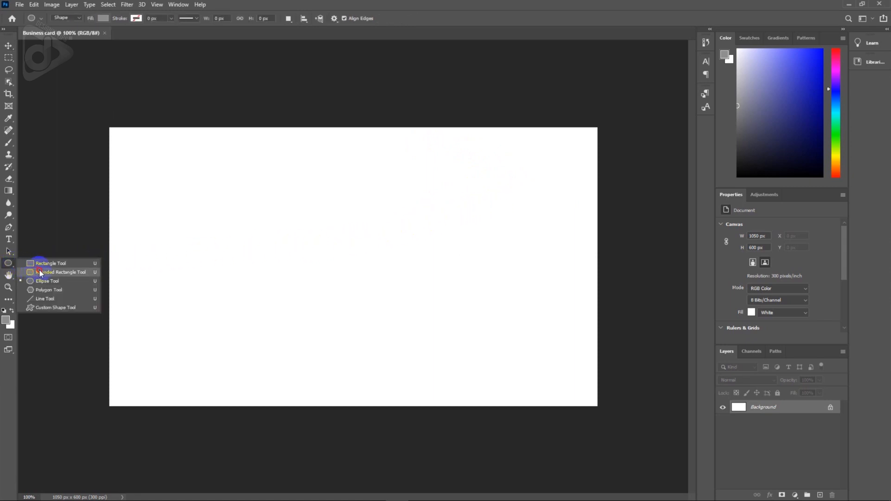
click(46, 280)
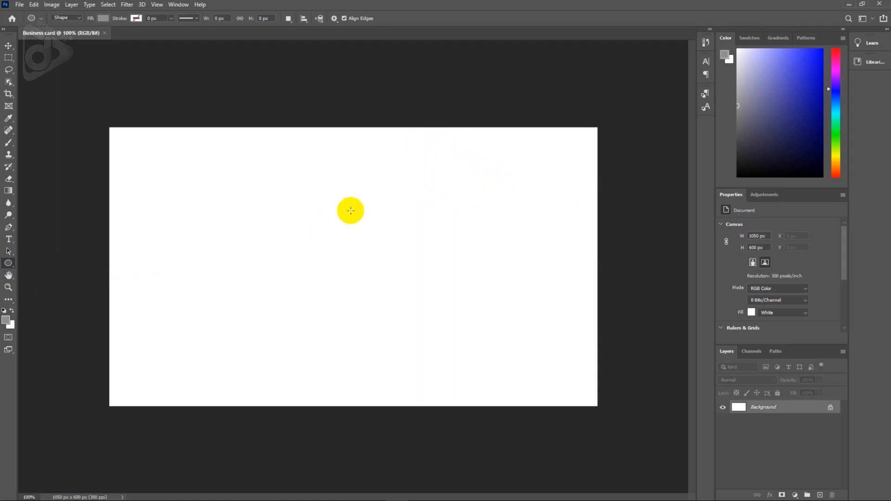
drag(331, 141, 647, 473)
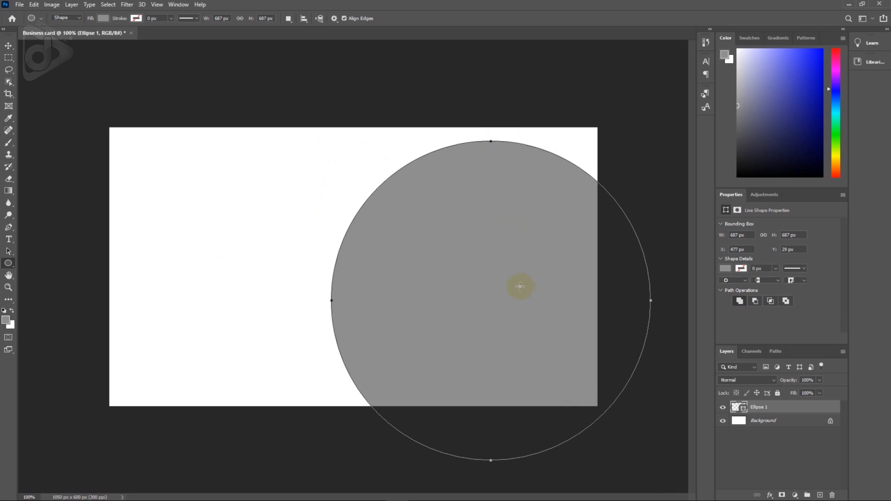
Enlarge the circle to about 772 px and position it at about X 525 px, Y -59 px over the card's right half.
key(ctrl+t)
drag(517, 346, 537, 311)
drag(351, 108, 331, 87)
drag(437, 254, 458, 268)
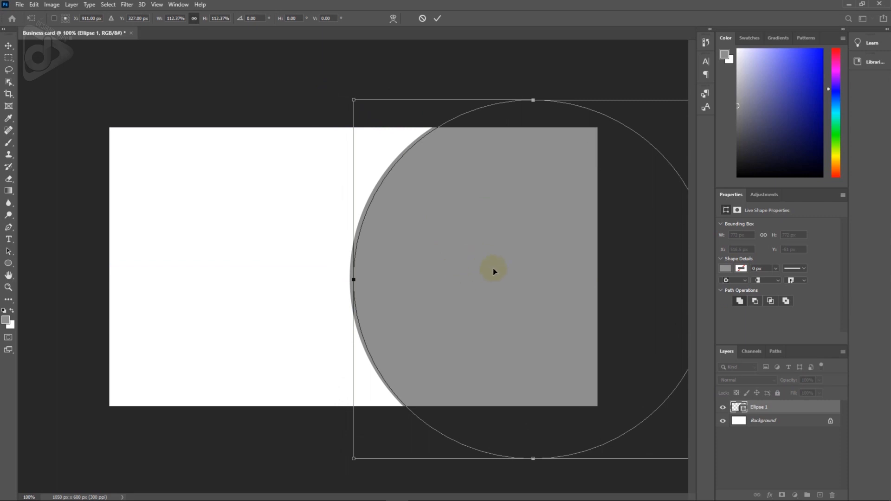
key(Return)
Change the circle's fill colour to dark grey #1b1b1b.
click(742, 407)
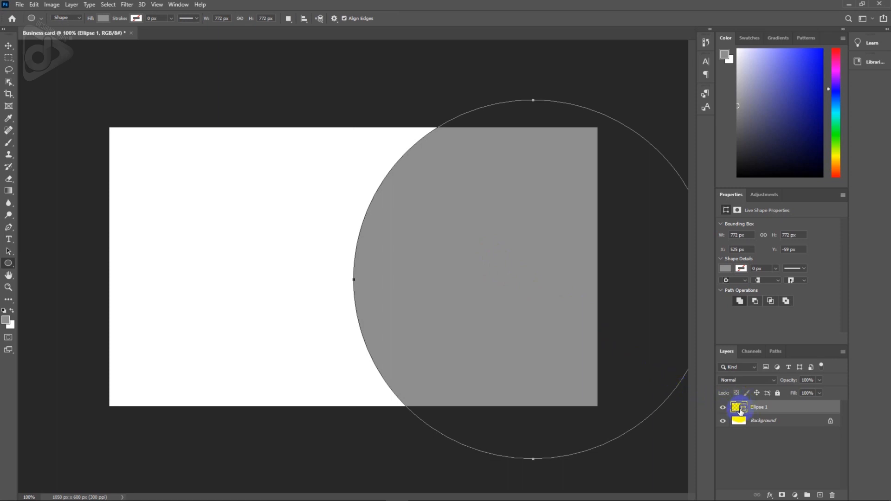
double_click(738, 407)
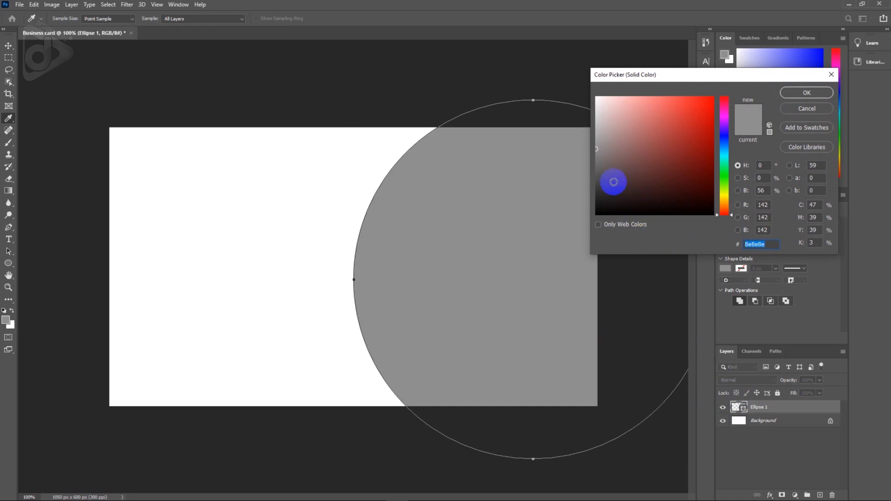
click(597, 198)
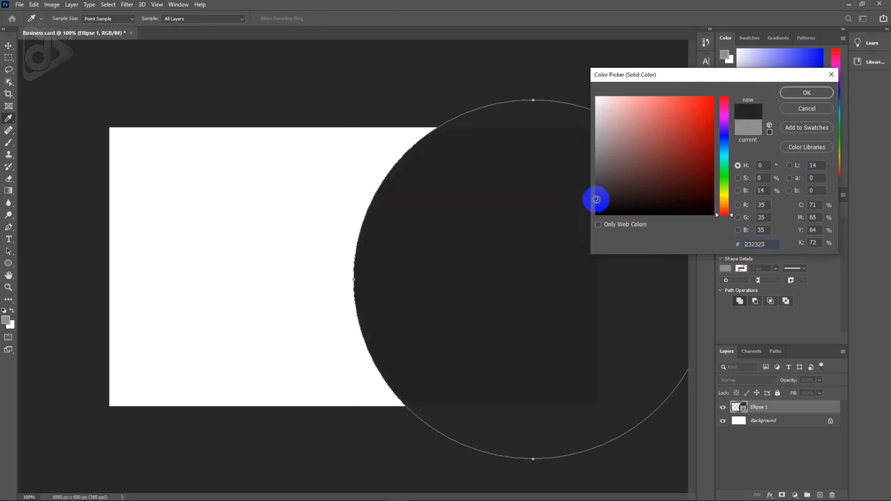
click(597, 201)
click(596, 203)
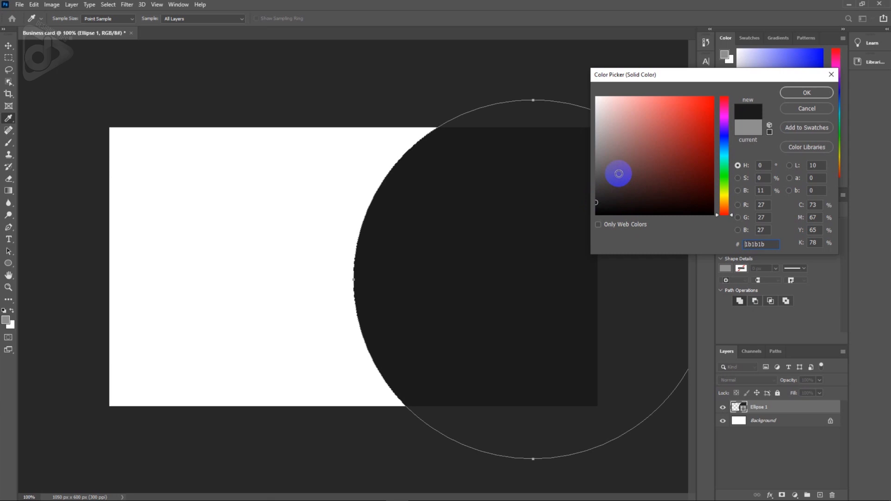
click(800, 94)
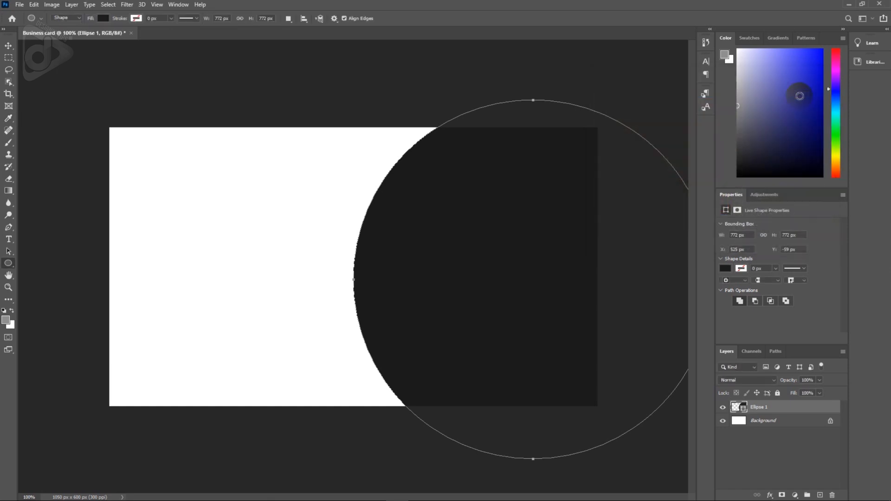
Duplicate the circle layer three times and lower the opacity of the three copies to 76%.
key(v)
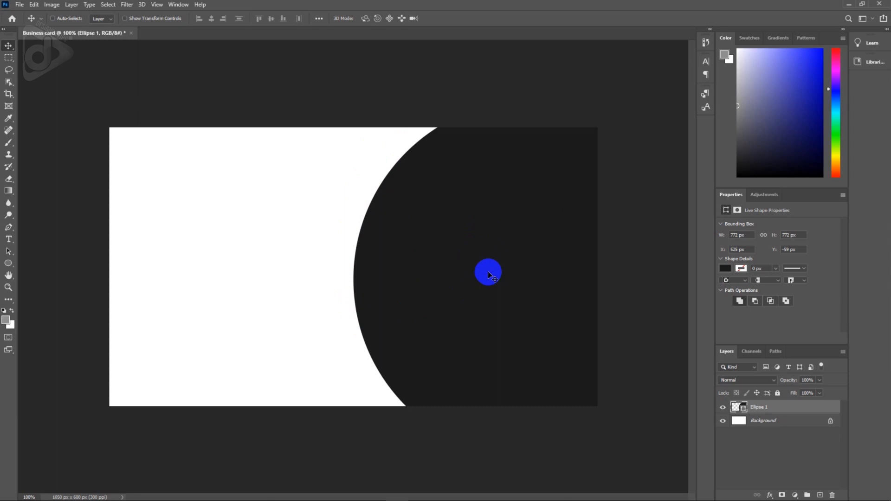
key(ctrl)
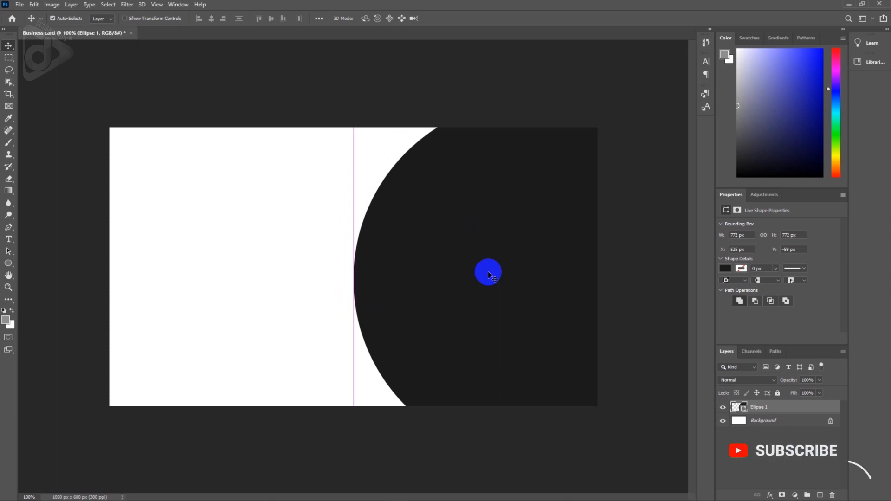
key(ctrl+j)
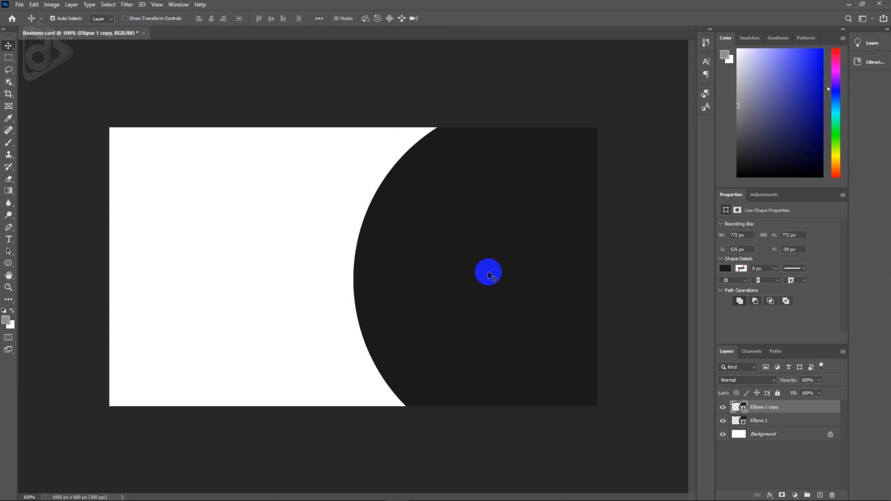
key(ctrl+j)
key(ctrl+j)
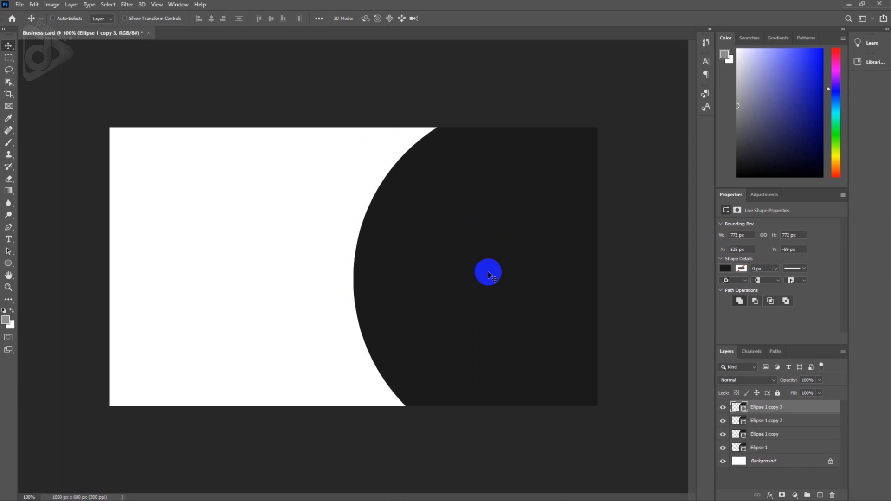
shift+click(773, 435)
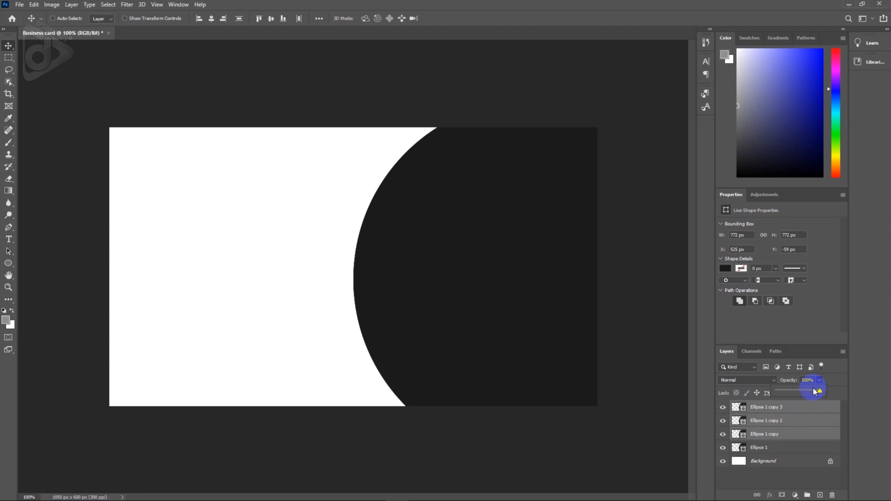
drag(810, 392, 809, 390)
Move the Ellipse 1 copy 2 circle up and left to about X 499 px, Y -81 px, forming a thin crescent.
click(796, 421)
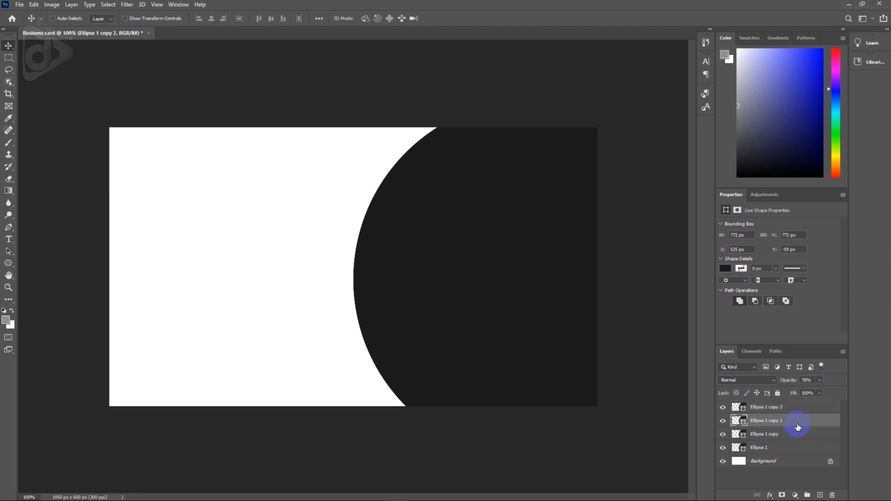
click(452, 244)
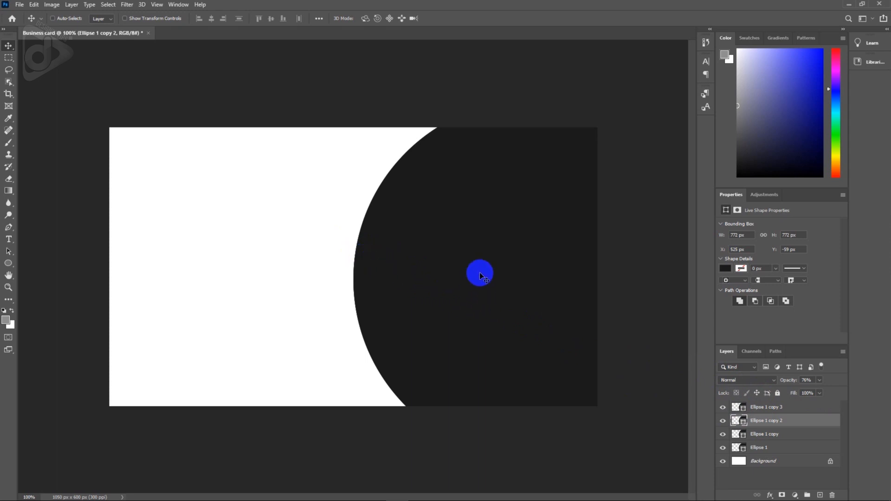
key(ctrl+t)
drag(499, 269, 483, 271)
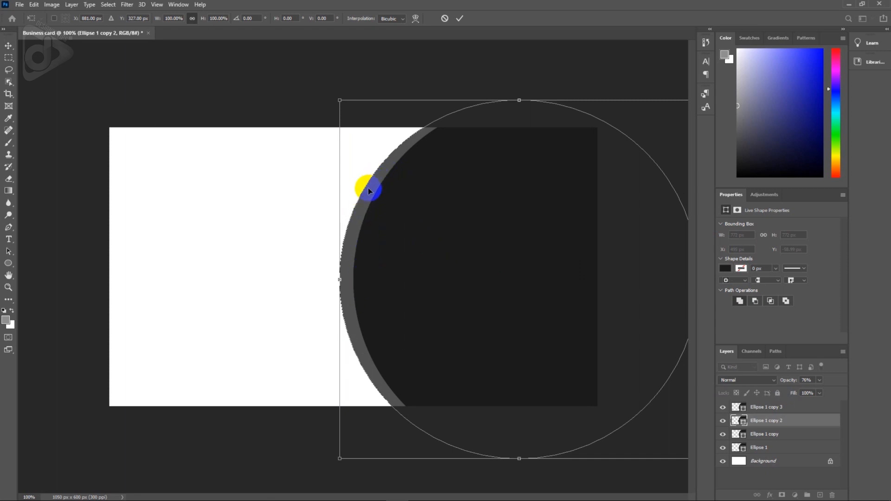
drag(416, 314, 416, 306)
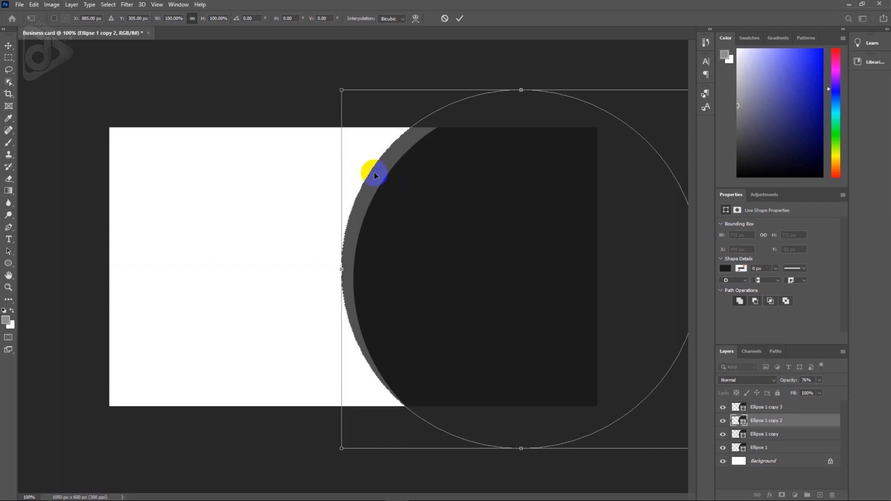
key(Return)
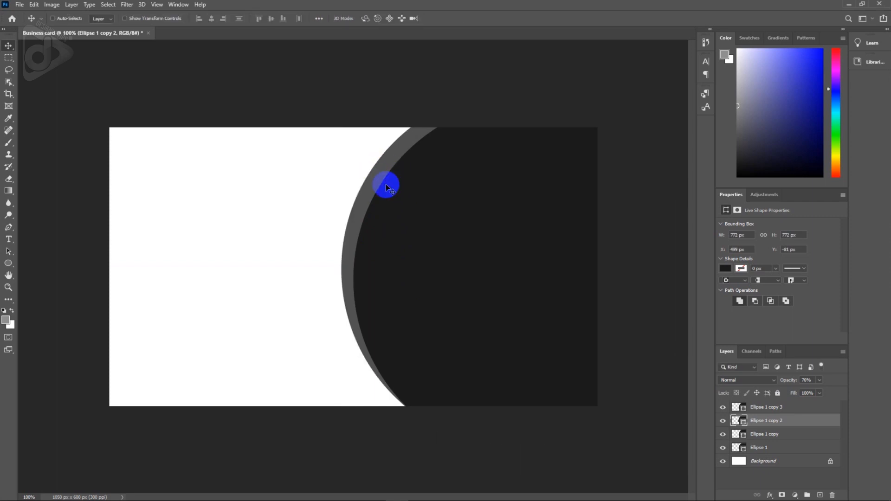
Move the Ellipse 1 copy circle farther up and left to about X 461 px, Y -109 px, forming a second crescent.
click(766, 434)
key(ctrl+t)
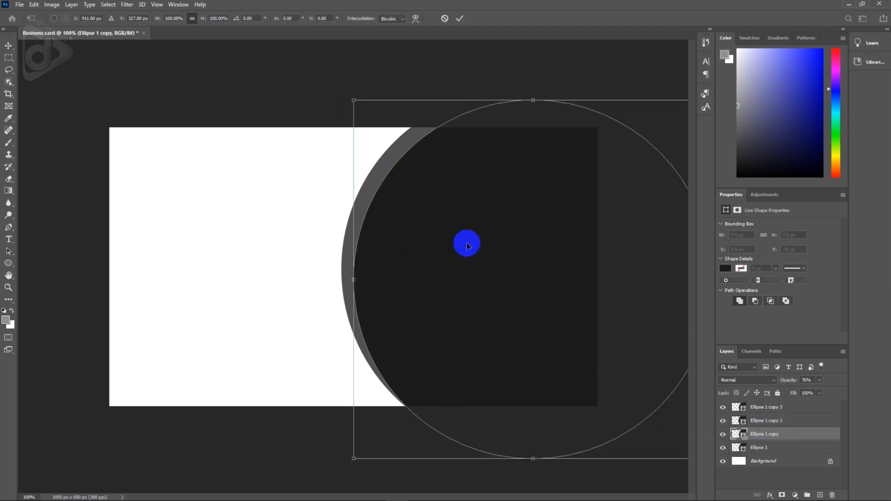
drag(476, 236, 445, 226)
key(Up)
key(Up)
key(Up)
key(Up)
key(Up)
key(Up)
key(Up)
key(Up)
key(Up)
key(Up)
key(Up)
key(Right)
key(Right)
key(Right)
key(Right)
key(Right)
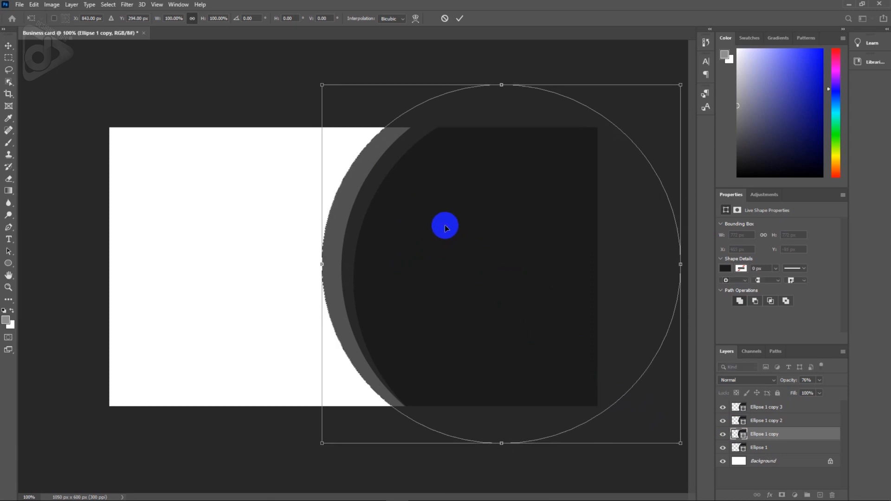
key(Up)
key(Up)
key(Up)
key(Up)
key(Up)
key(Up)
key(Up)
key(Up)
key(Up)
key(Up)
key(Right)
key(Right)
key(Right)
key(Right)
key(Right)
key(Right)
key(Right)
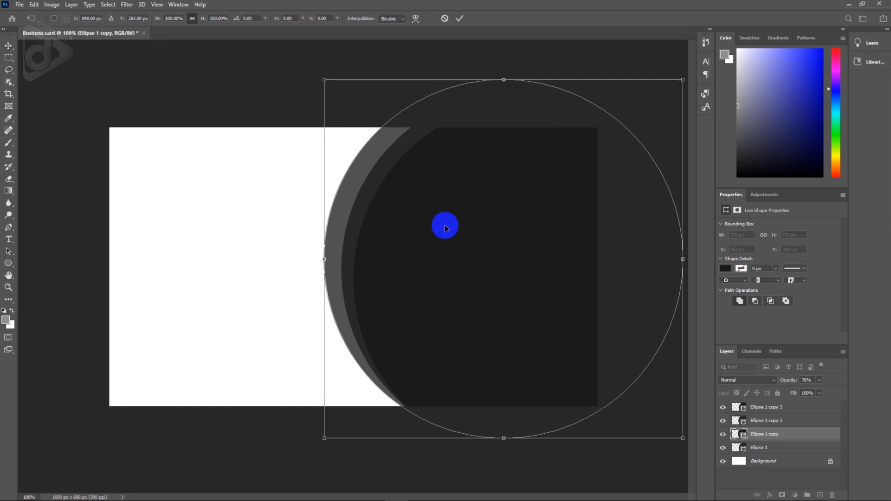
key(Up)
key(Up)
key(Left)
key(Left)
key(Left)
key(Left)
key(Left)
key(Left)
key(Left)
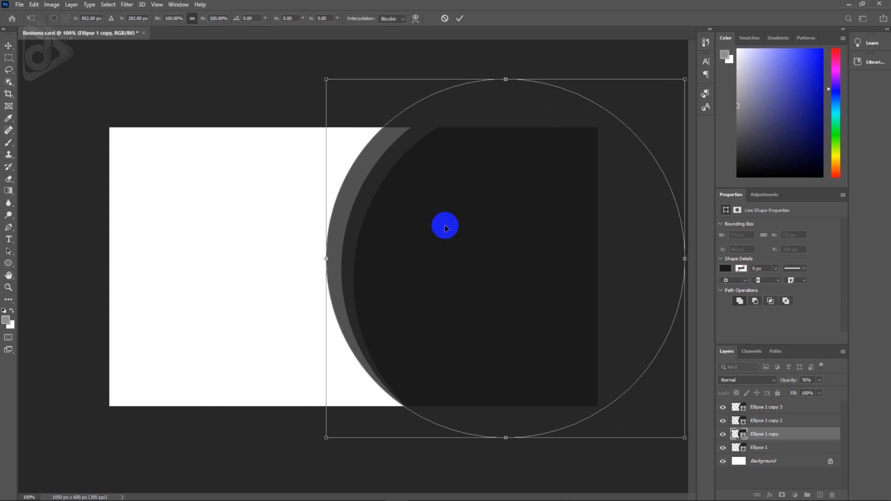
key(Up)
key(Up)
key(Up)
key(Up)
key(Up)
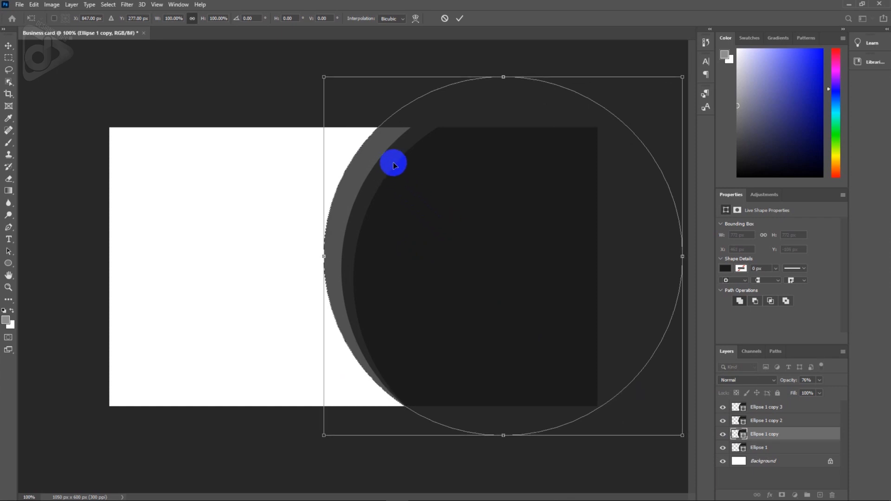
click(355, 154)
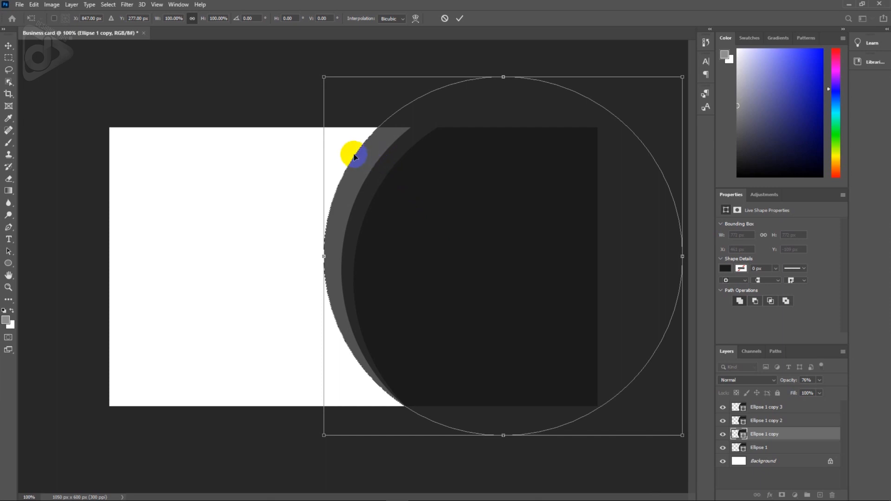
key(Return)
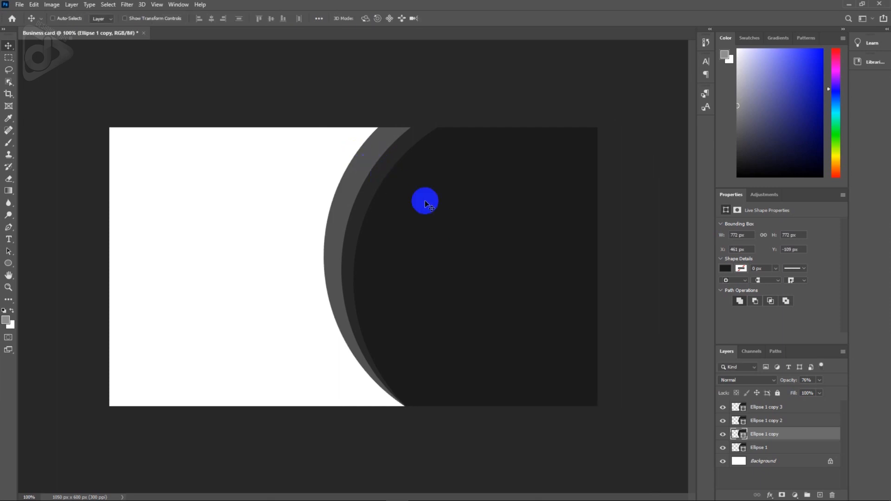
Lower the Ellipse 1 circle's opacity to 64% and move it to about X 414 px, Y -134 px, forming a third crescent.
click(776, 450)
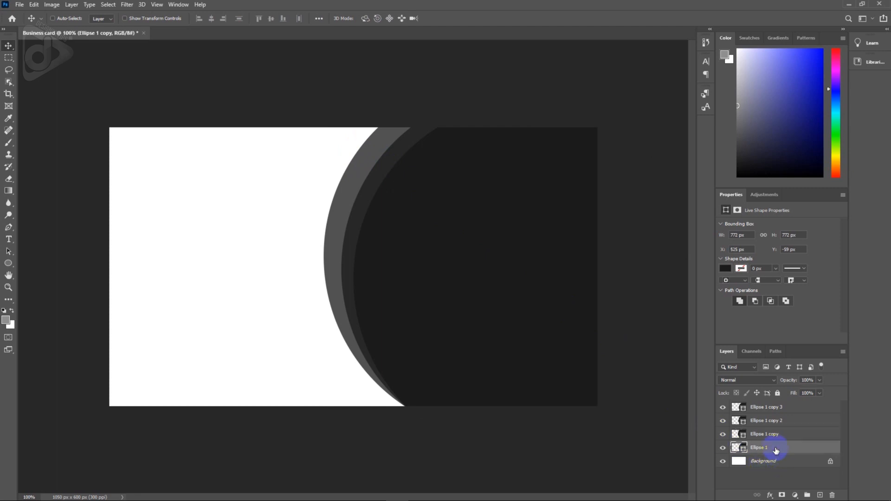
key(ctrl+t)
drag(511, 223, 460, 217)
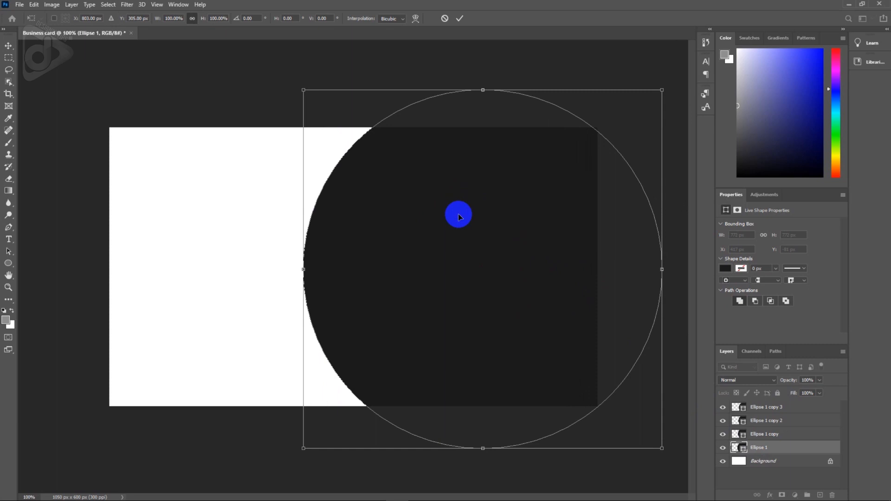
key(Return)
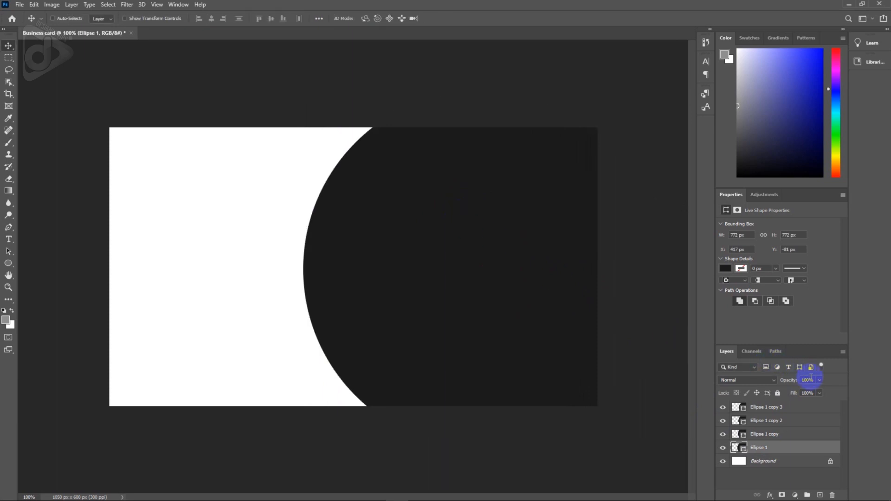
click(817, 381)
click(353, 360)
key(ctrl+t)
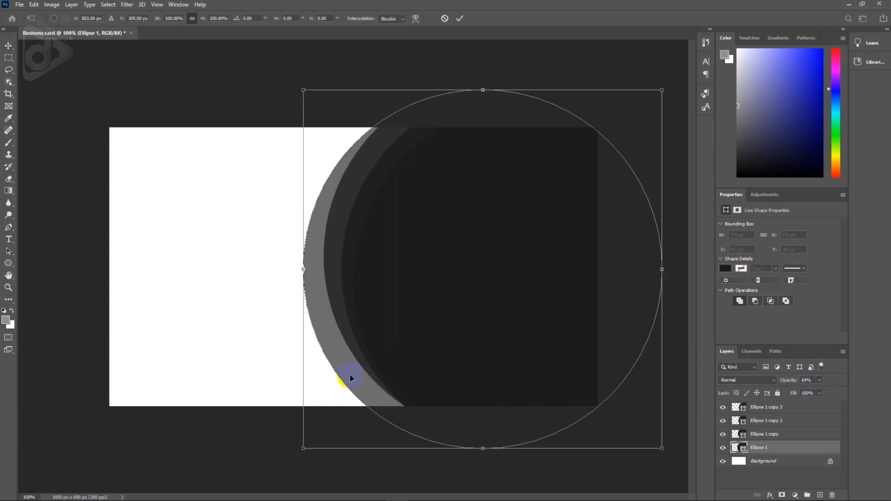
drag(353, 389, 352, 368)
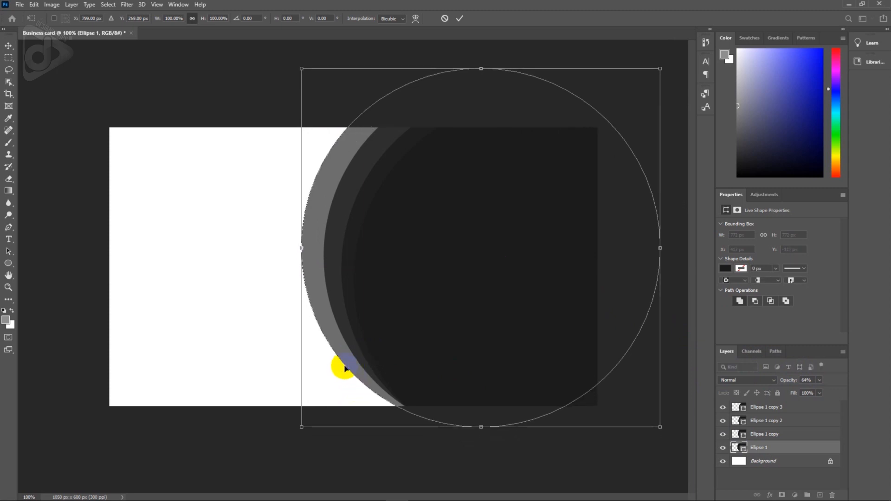
key(Return)
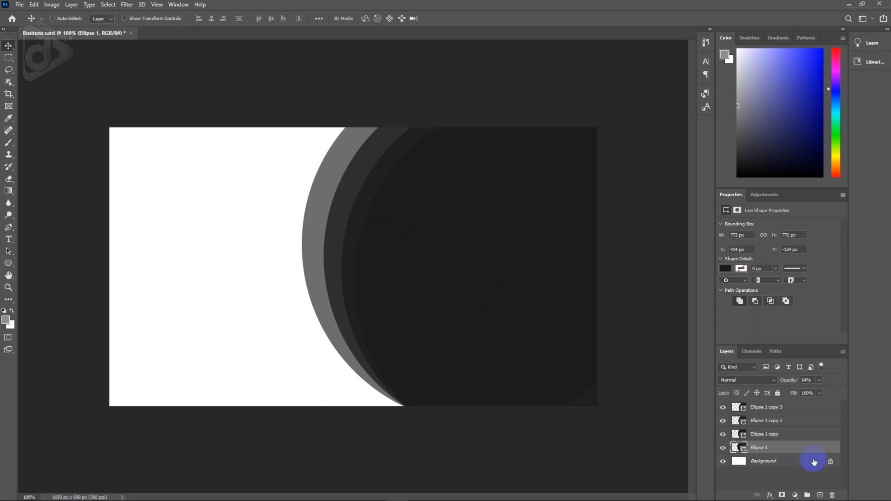
Set the opacity of all four ellipse layers to 100%.
shift+click(778, 410)
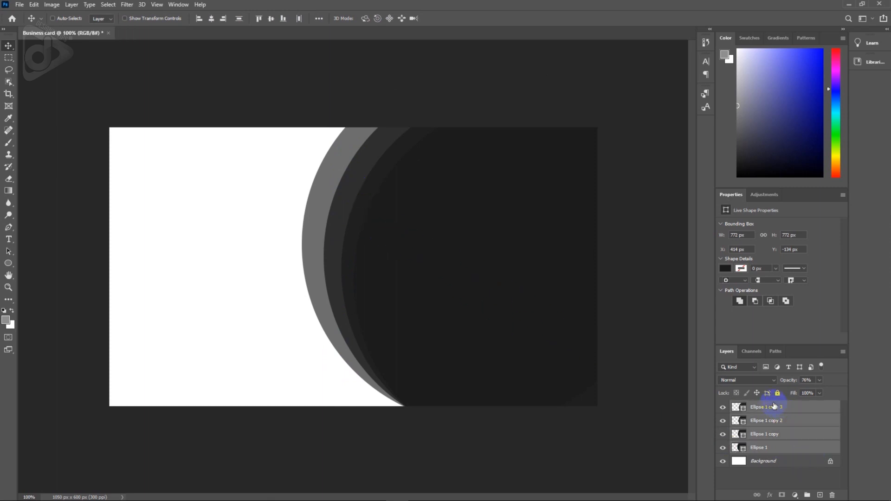
click(820, 380)
drag(825, 393, 832, 390)
click(483, 277)
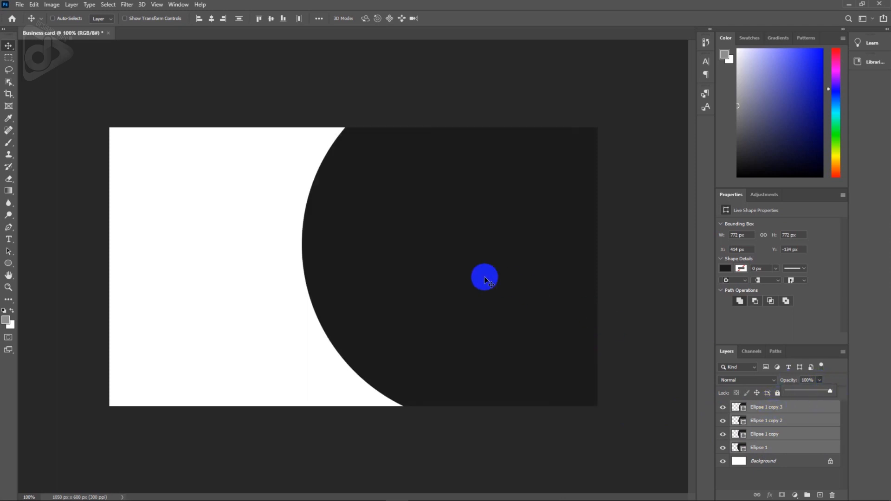
Change the fill colour of the Ellipse 1 copy 2 circle to dark red #a10017.
click(774, 421)
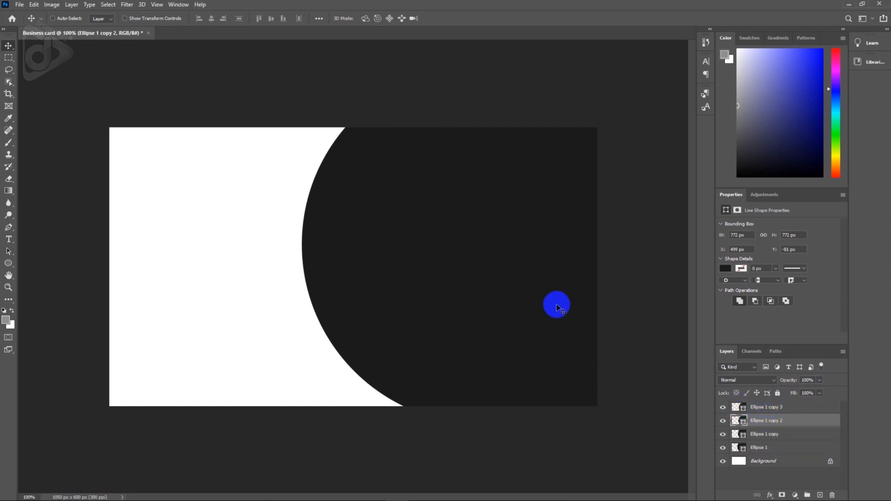
double_click(741, 420)
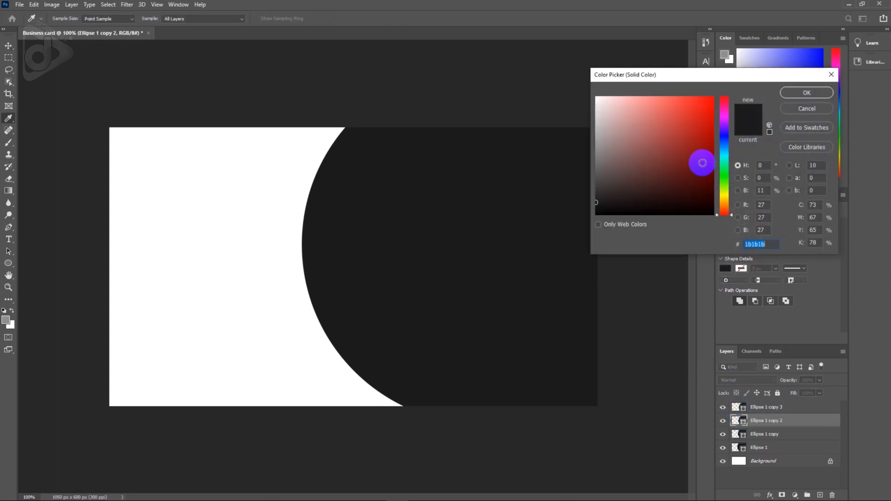
drag(729, 108, 729, 103)
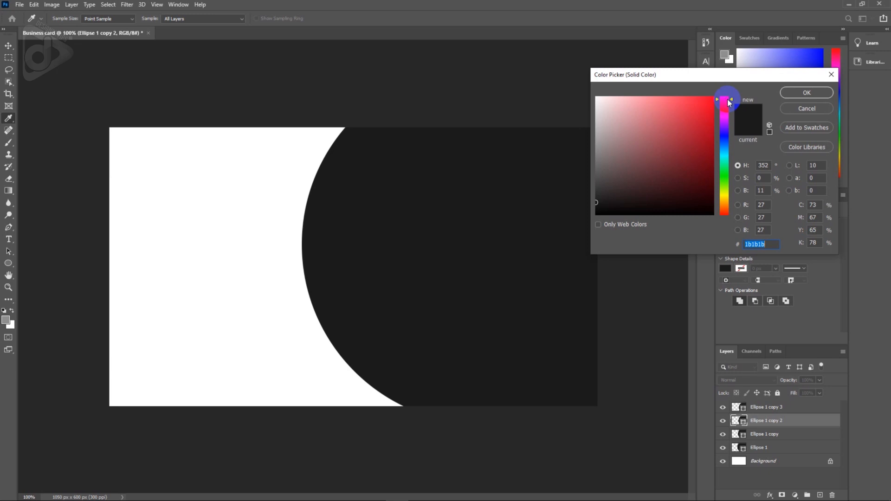
click(709, 129)
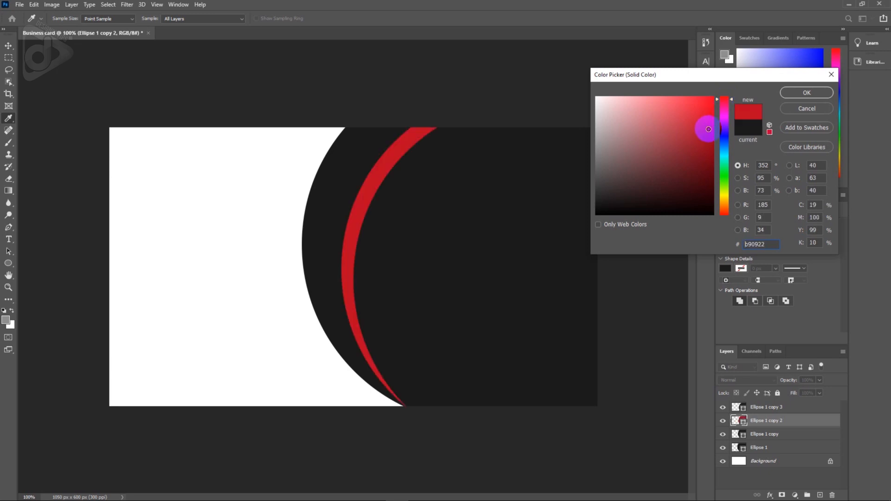
drag(709, 129, 715, 140)
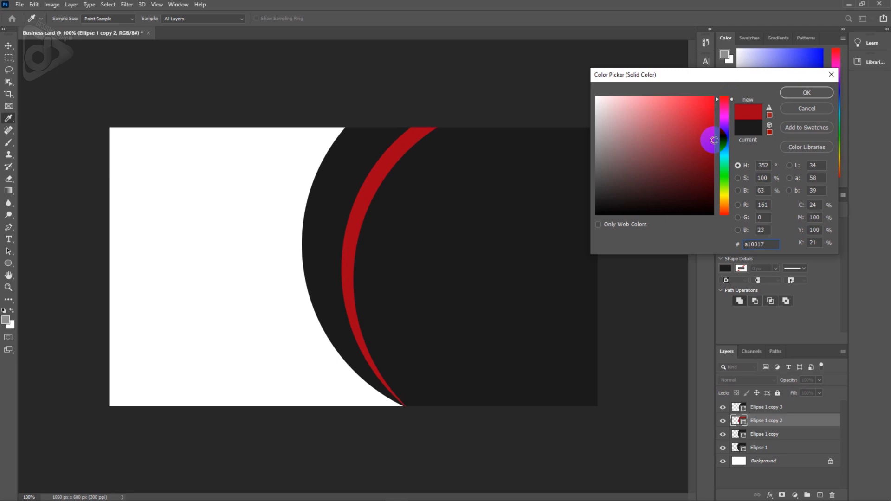
click(801, 93)
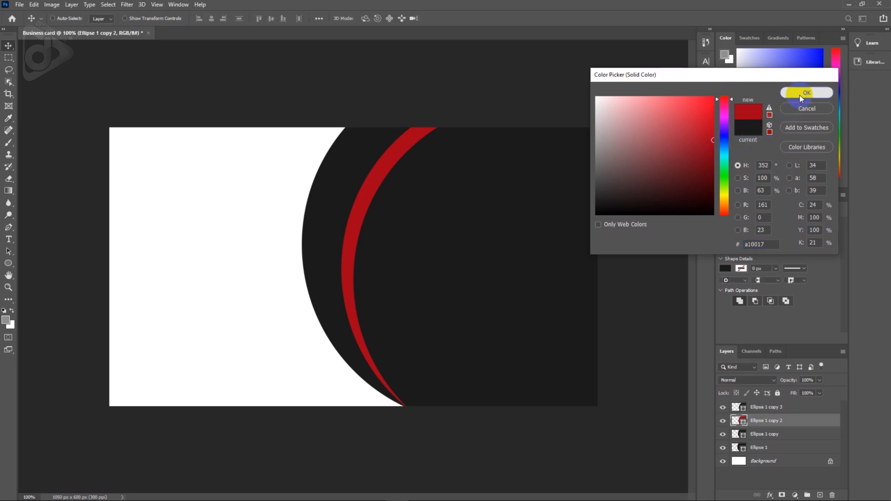
Sample the dark red crescent for the Ellipse 1 copy fill and brighten the colour to #b8051f.
double_click(738, 436)
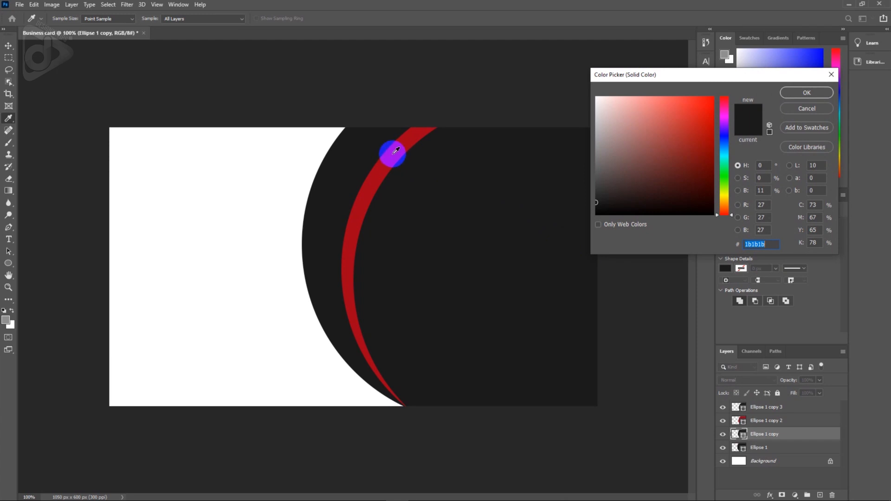
click(404, 147)
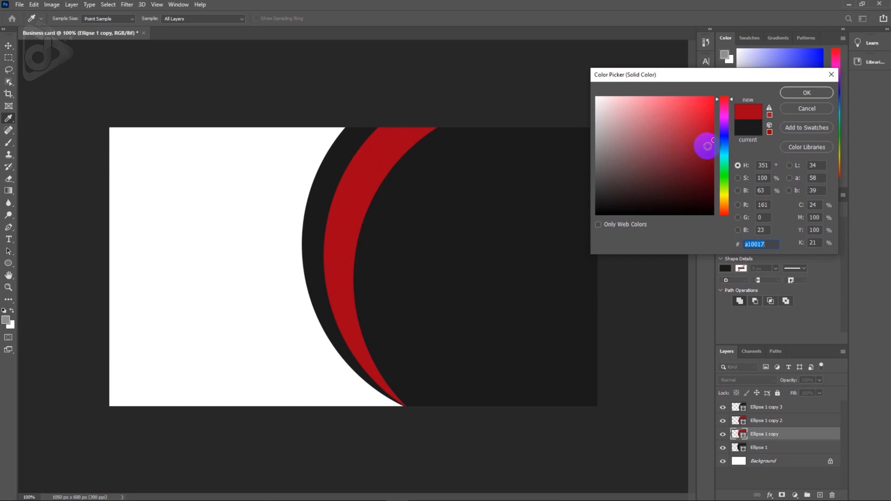
click(712, 135)
drag(711, 134, 711, 131)
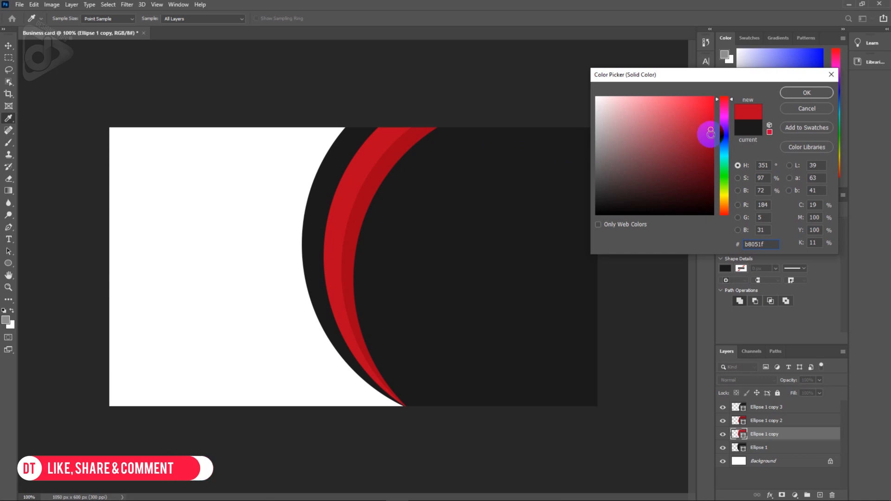
click(806, 93)
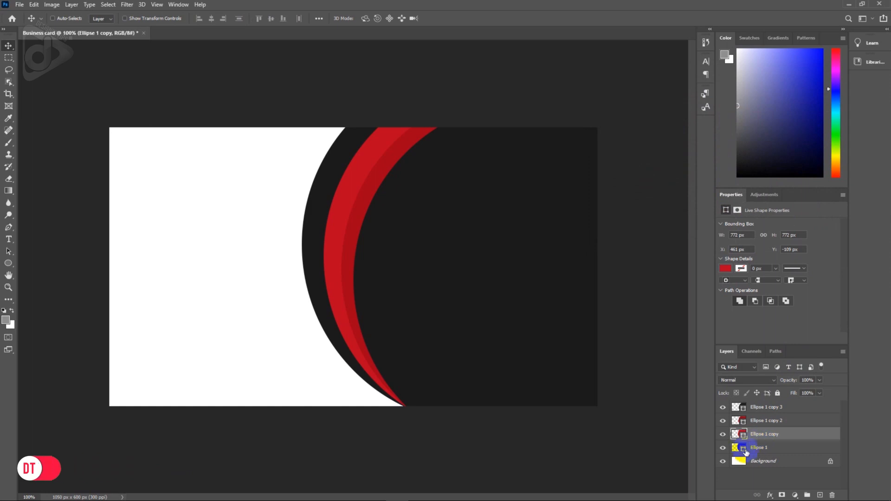
Sample the neighbouring red crescent for the Ellipse 1 fill and brighten the colour to #d60f2c.
double_click(741, 449)
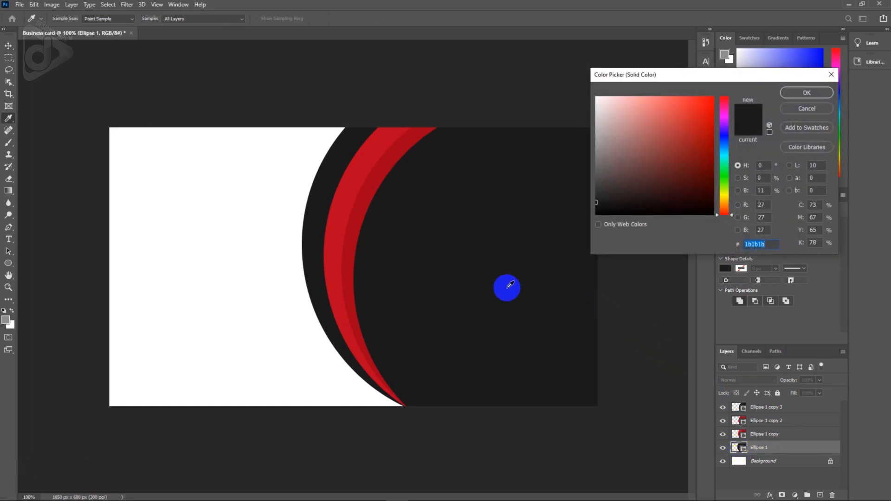
click(360, 163)
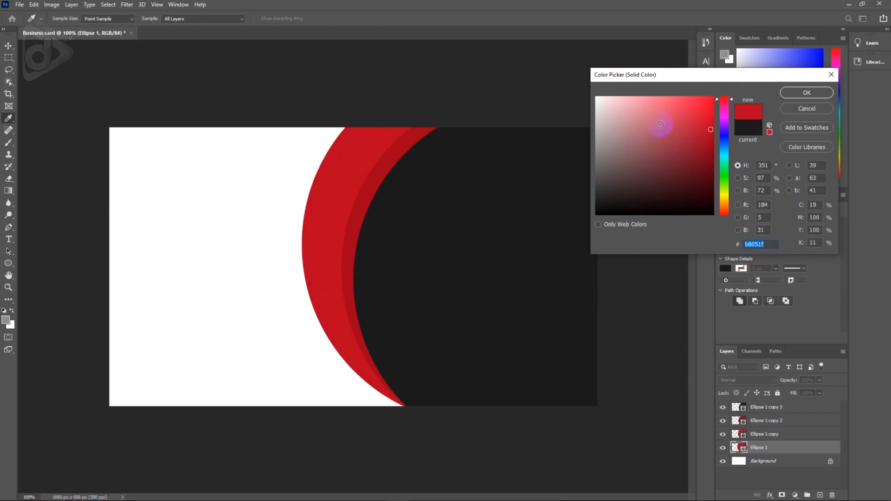
click(706, 115)
click(706, 115)
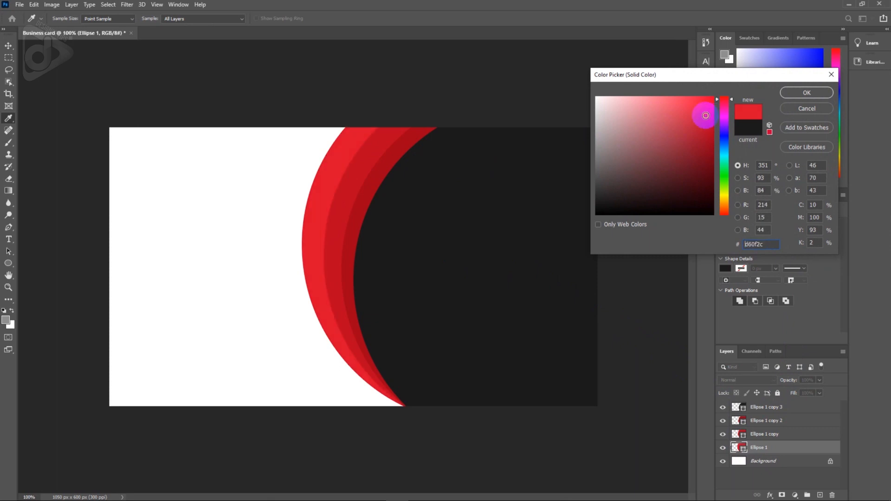
click(788, 94)
key(v)
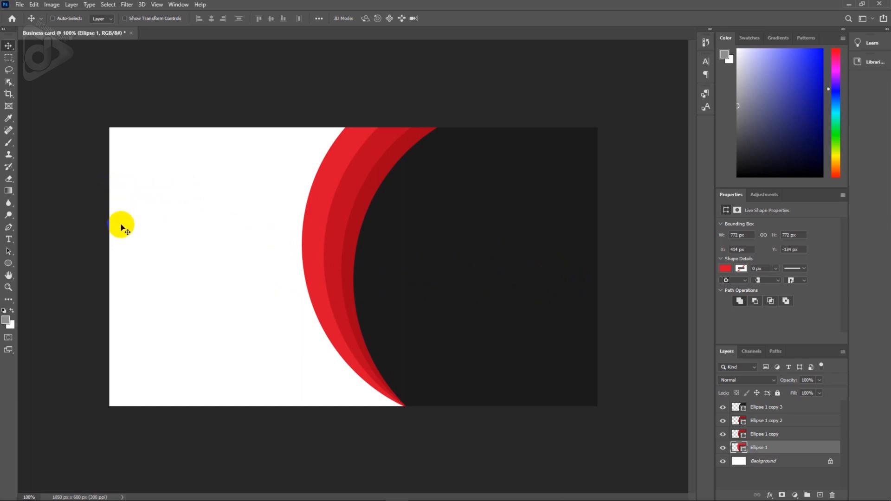
Draw a red rectangle about 48 by 82 px against the card's left edge, near the upper part of the white area.
click(8, 264)
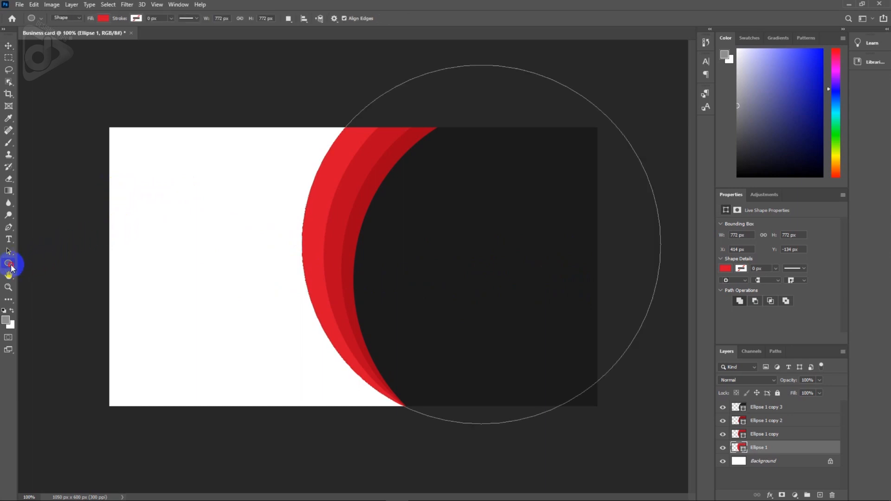
click(43, 263)
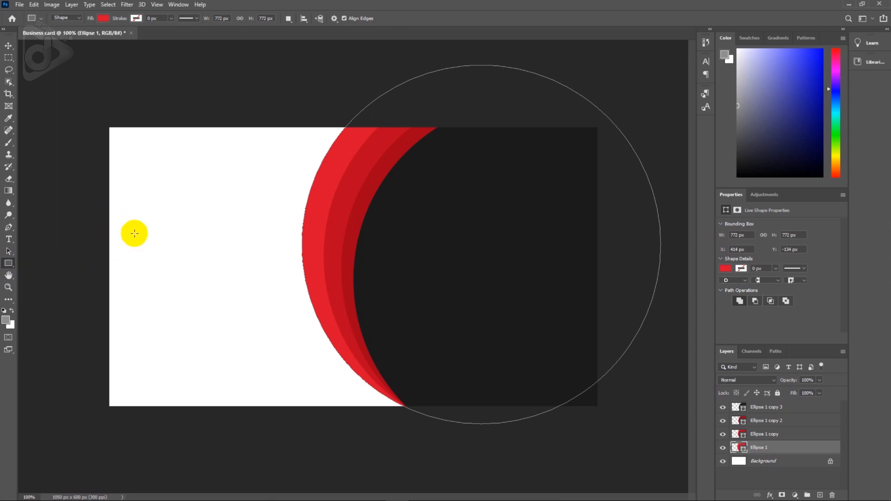
drag(107, 170, 130, 208)
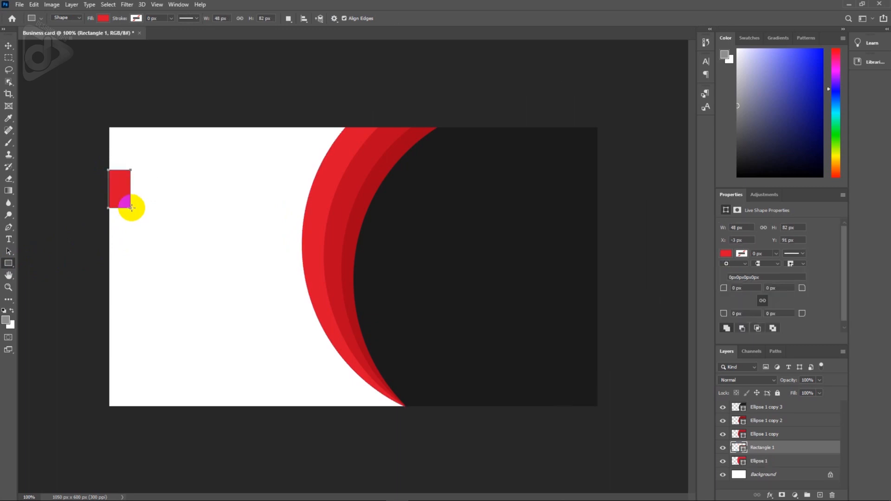
key(v)
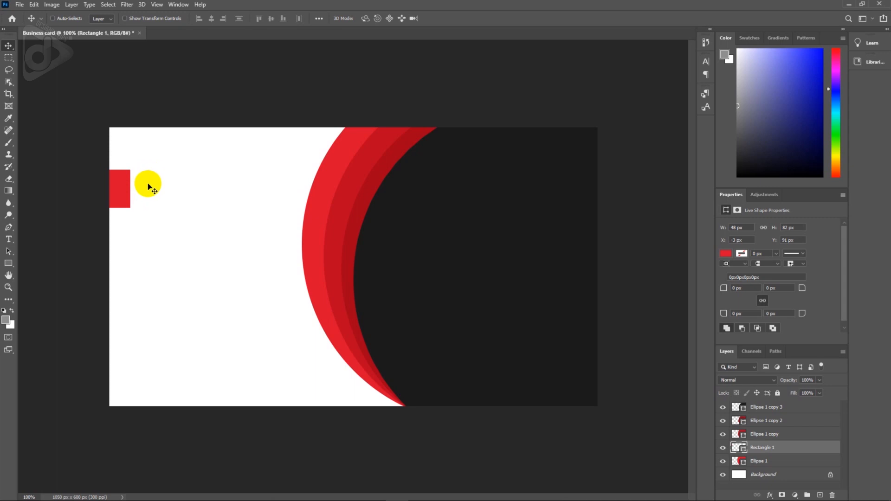
key(u)
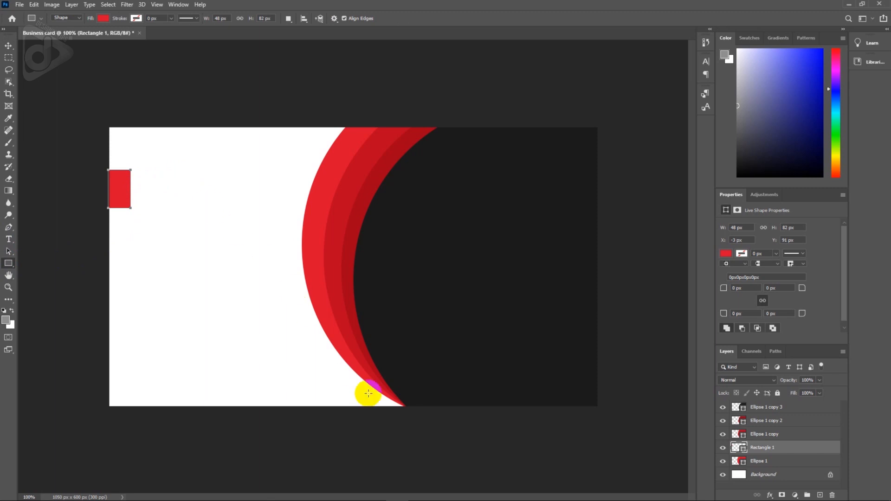
Copy the person's name and job title from the Notepad file and paste them in Photoshop as a text layer beside the red rectangle.
mouse_move(436, 500)
click(444, 494)
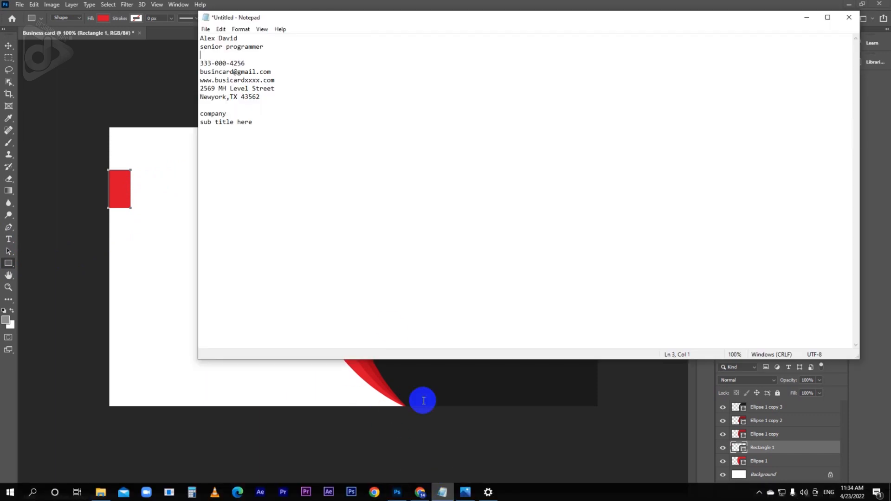
drag(270, 46, 198, 38)
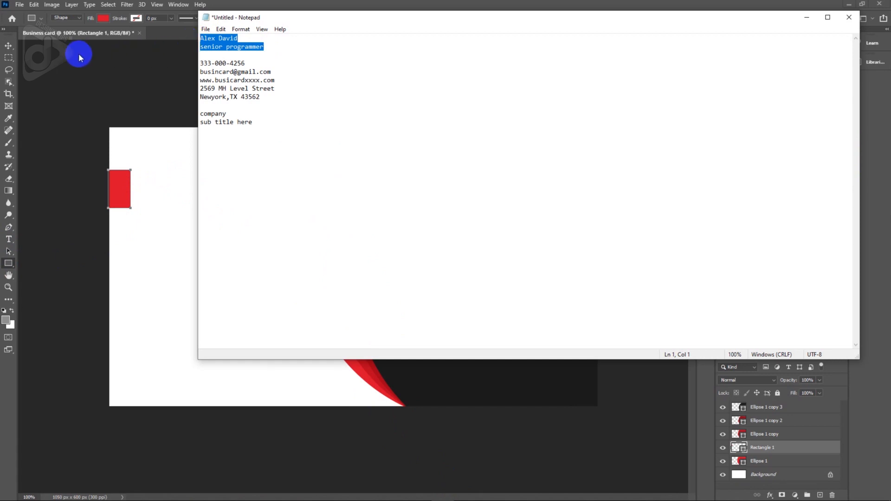
click(8, 49)
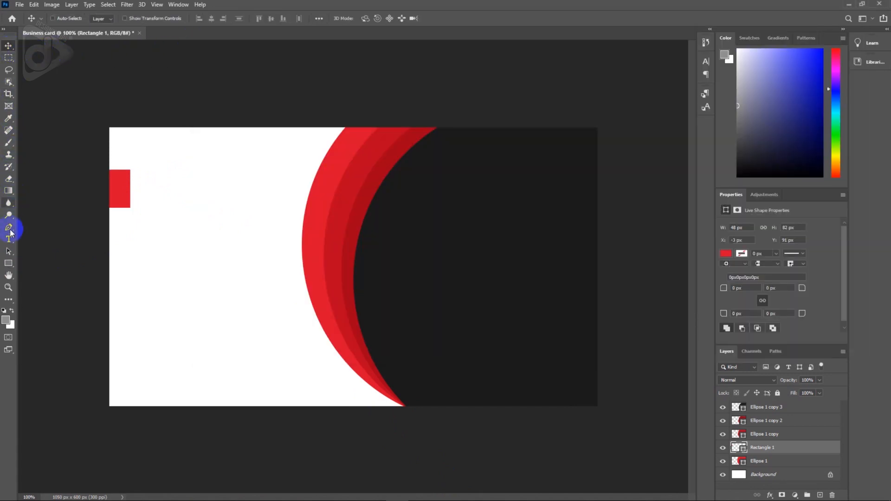
click(8, 241)
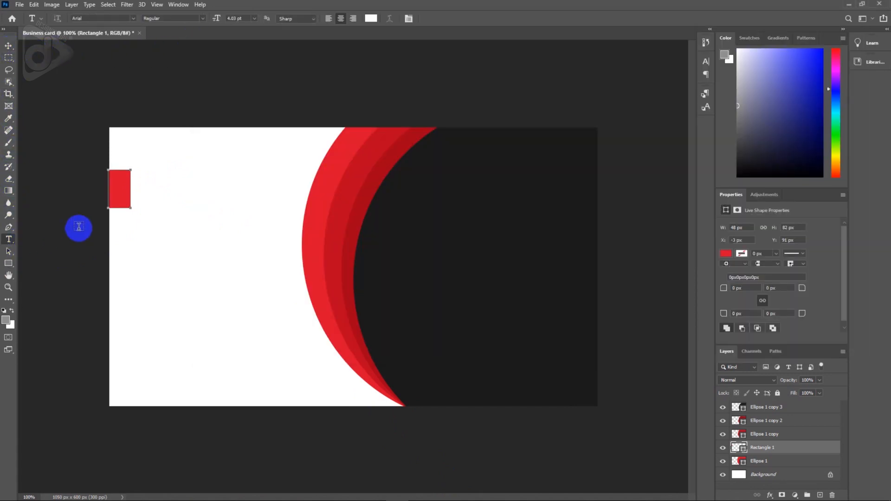
click(150, 183)
key(ctrl+v)
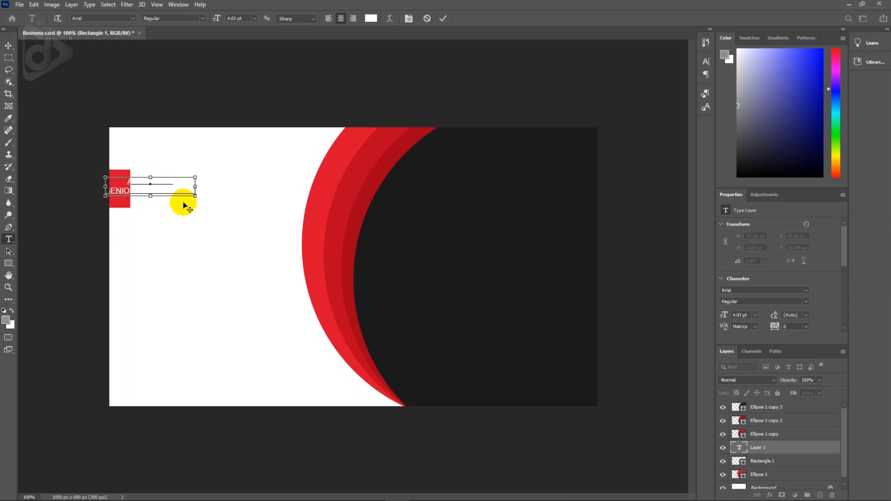
Recolour the whole name and job title text to #1b1b1b, sampled from the card's dark circle.
key(ctrl+a)
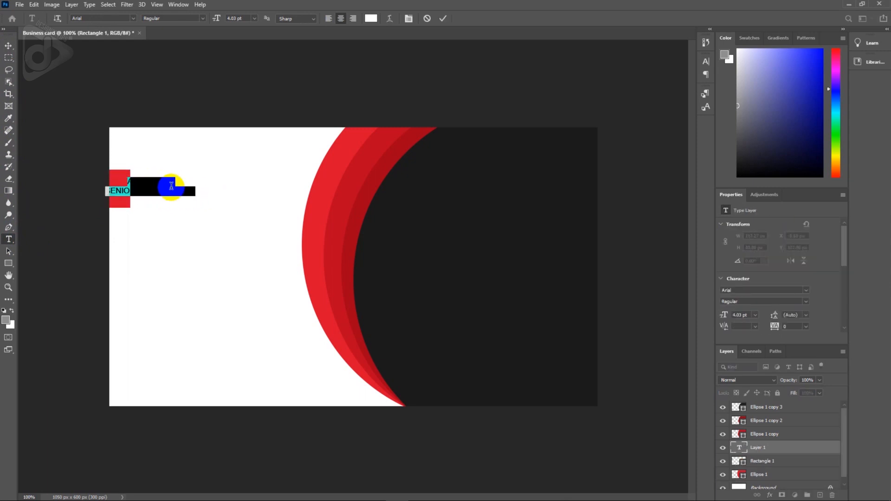
click(371, 18)
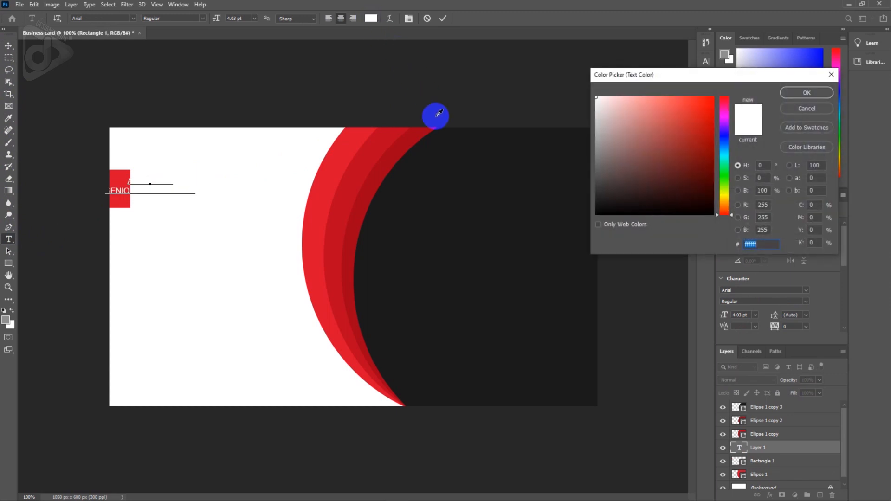
click(457, 180)
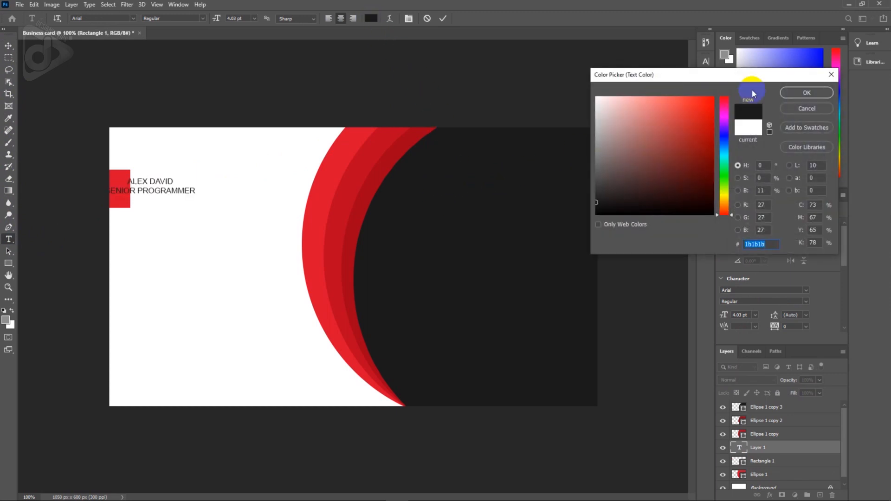
click(804, 91)
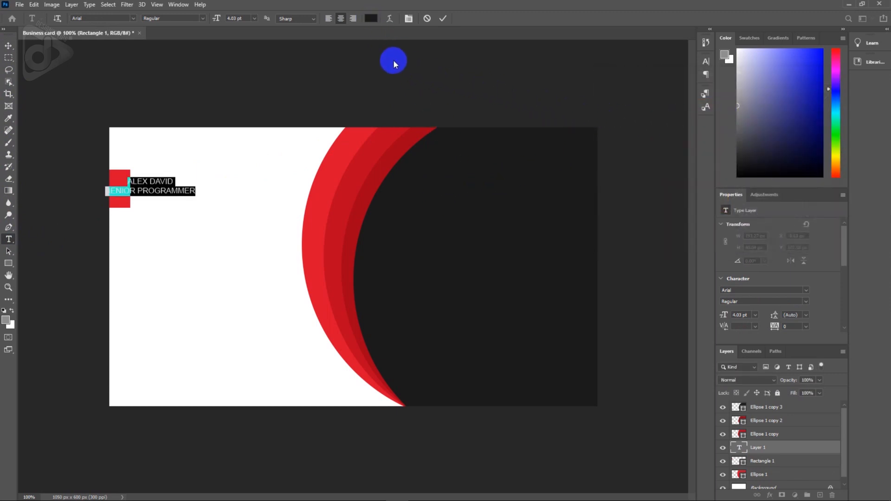
Left-align the name and job title text and move it close beside the red rectangle.
click(328, 19)
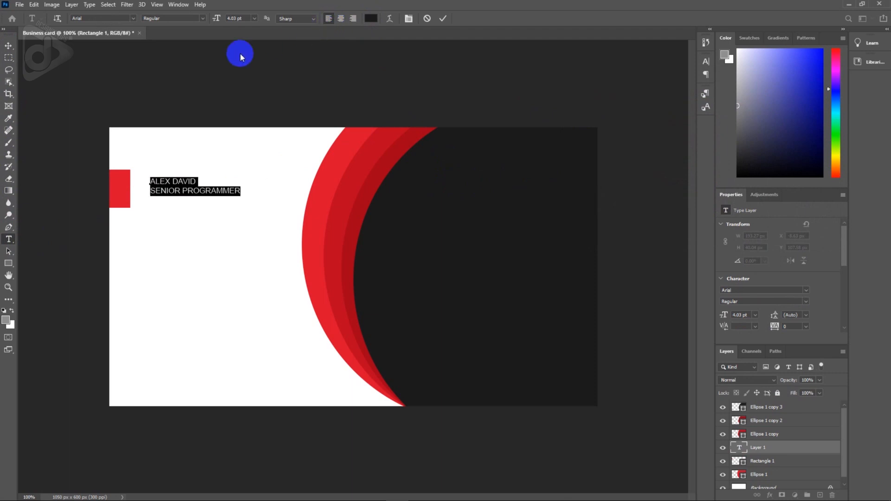
click(12, 47)
drag(178, 186, 165, 190)
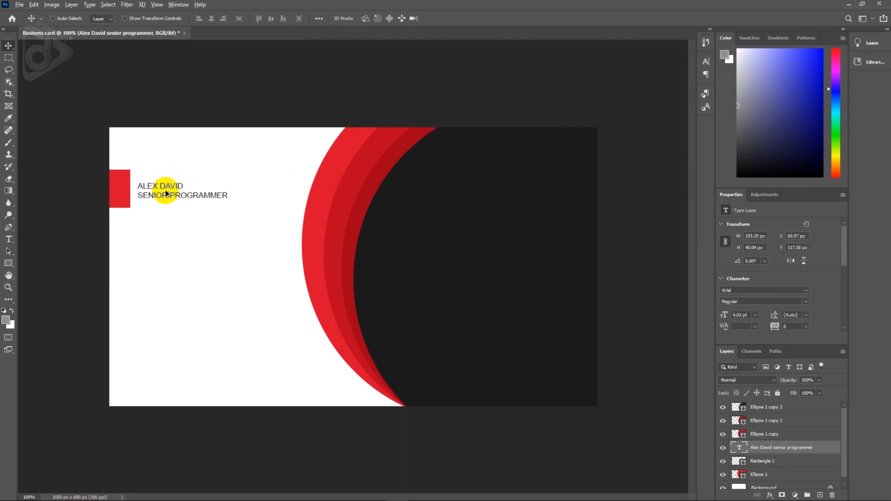
Format the name line in Arial Bold at 11.8 pt.
scroll(166, 194, up, 1)
key(t)
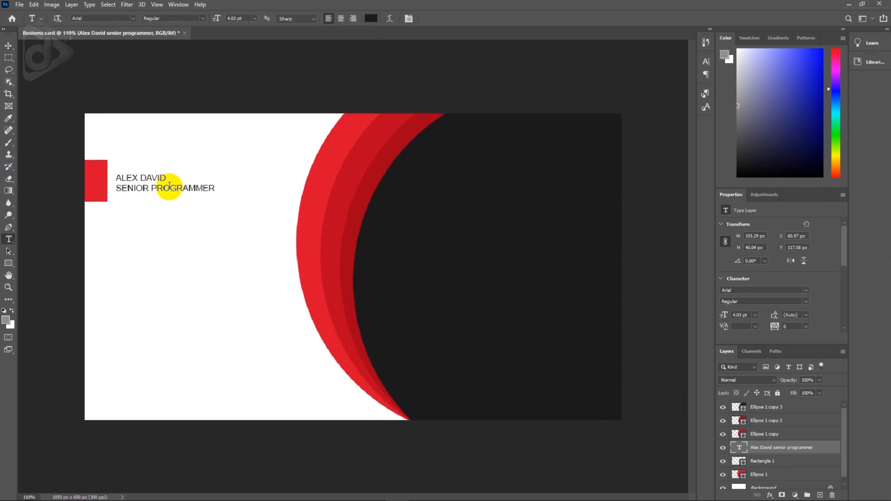
triple_click(167, 178)
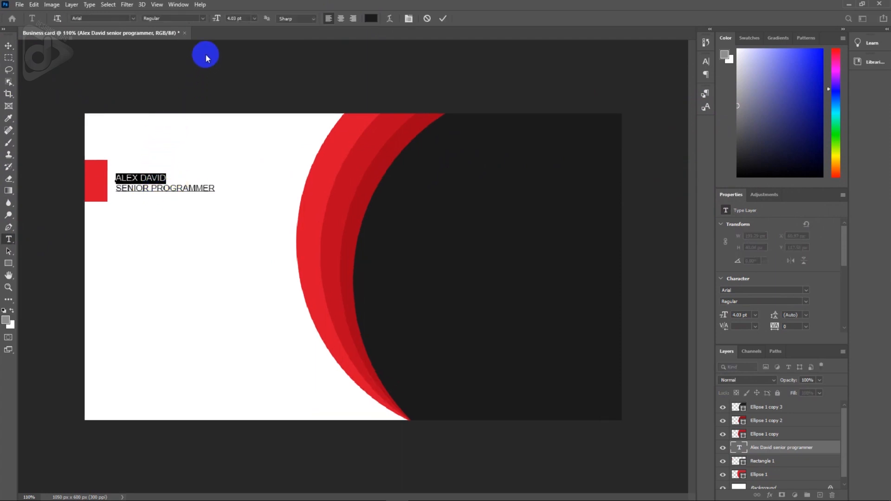
click(202, 19)
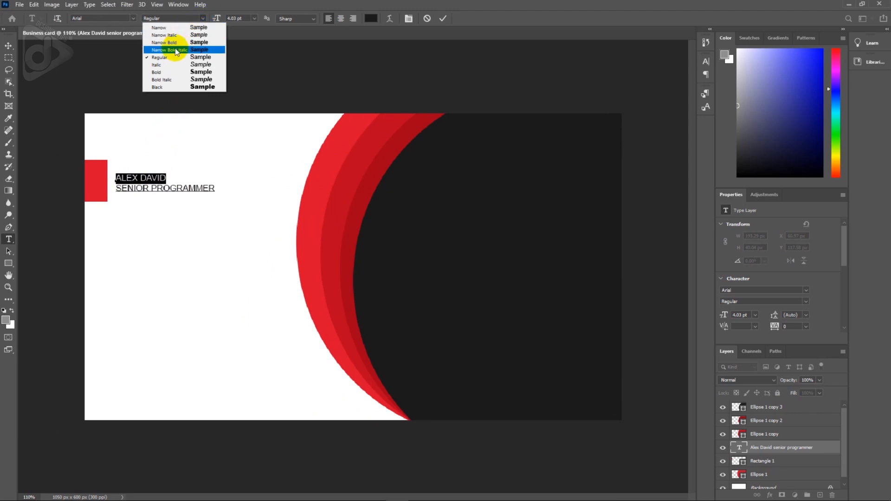
click(168, 76)
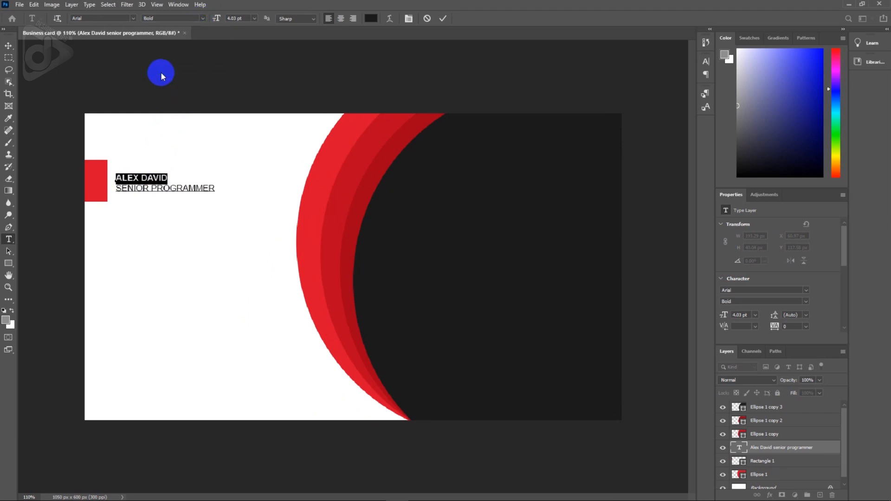
click(246, 18)
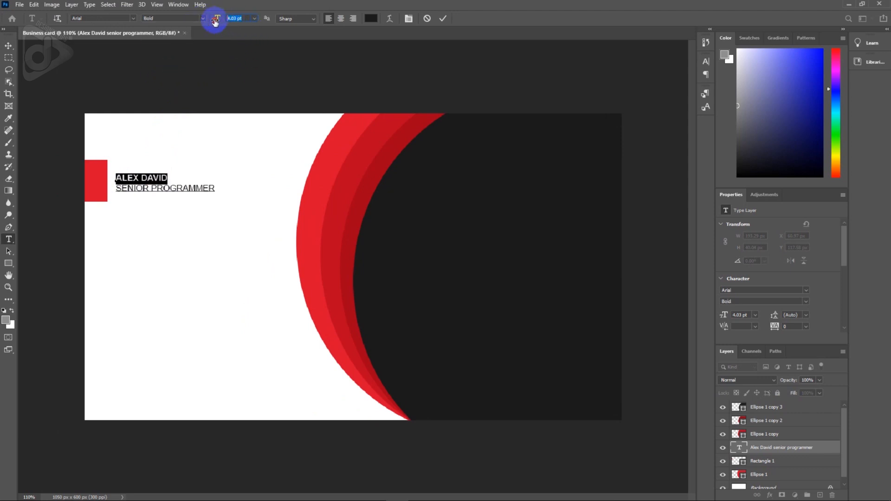
text(11.8)
key(Return)
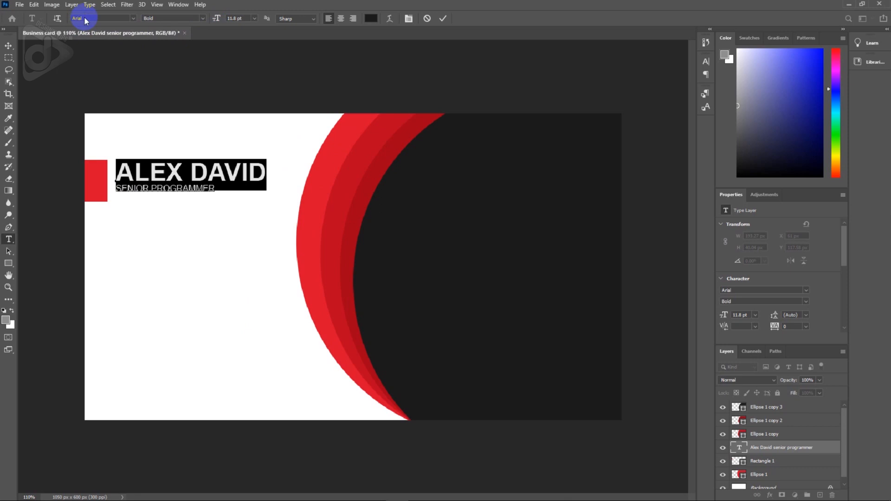
Set the job title line to 6 pt and colour it #d60f2c, sampled from the outer red crescent.
drag(255, 179, 125, 187)
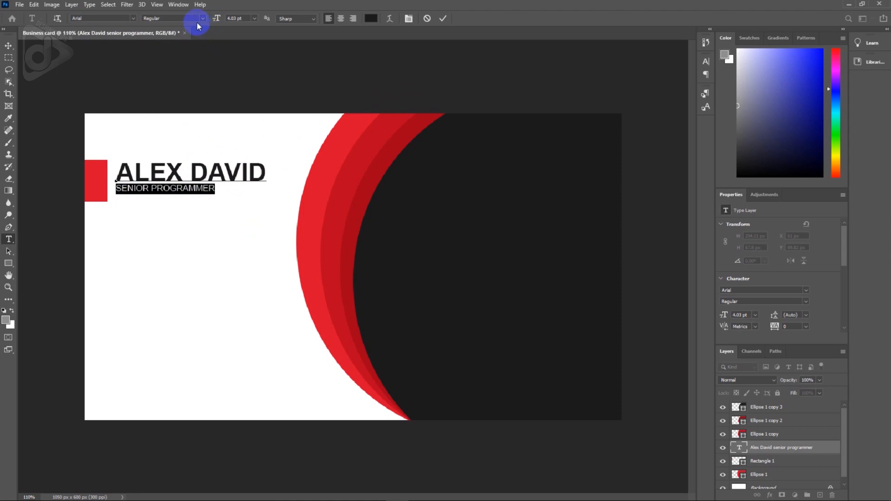
click(230, 22)
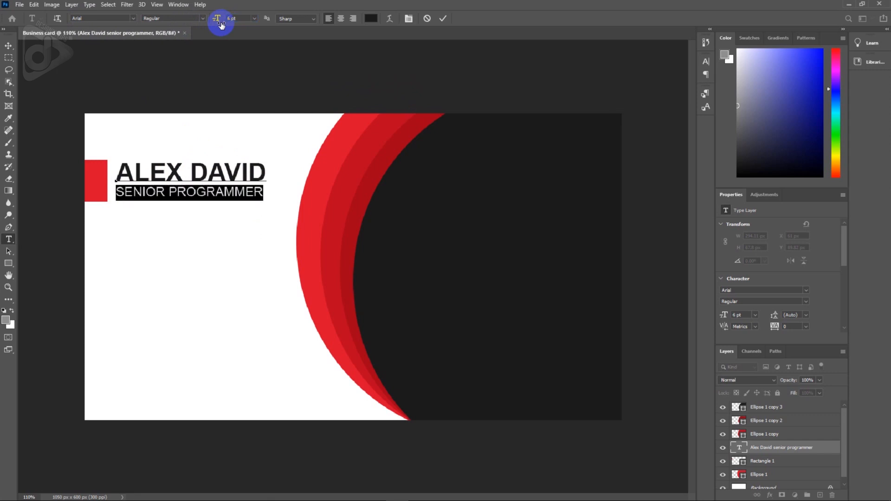
click(371, 18)
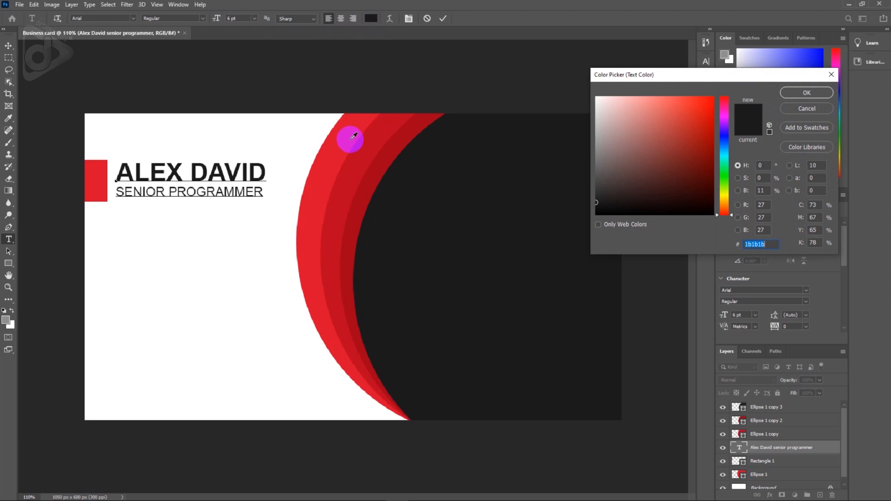
click(353, 120)
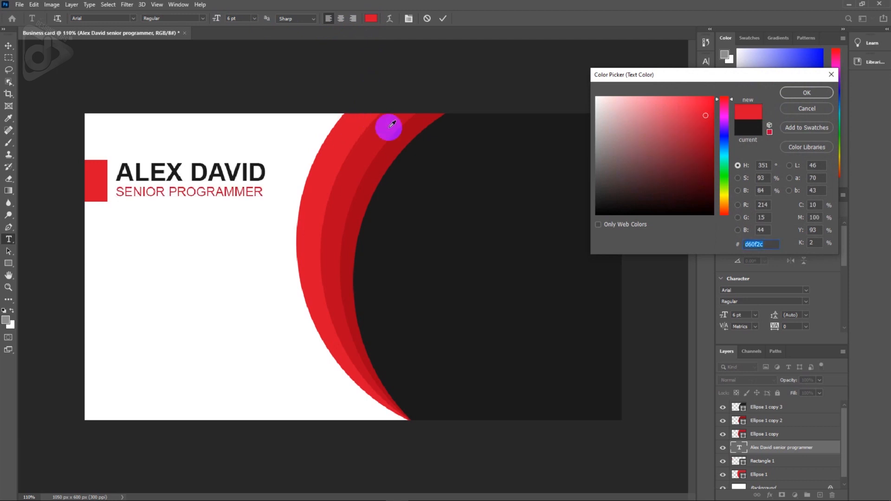
click(802, 94)
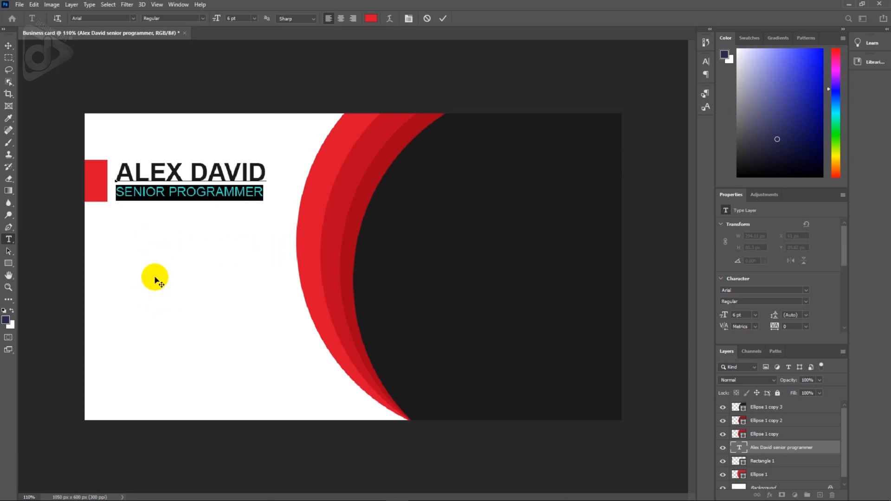
click(7, 47)
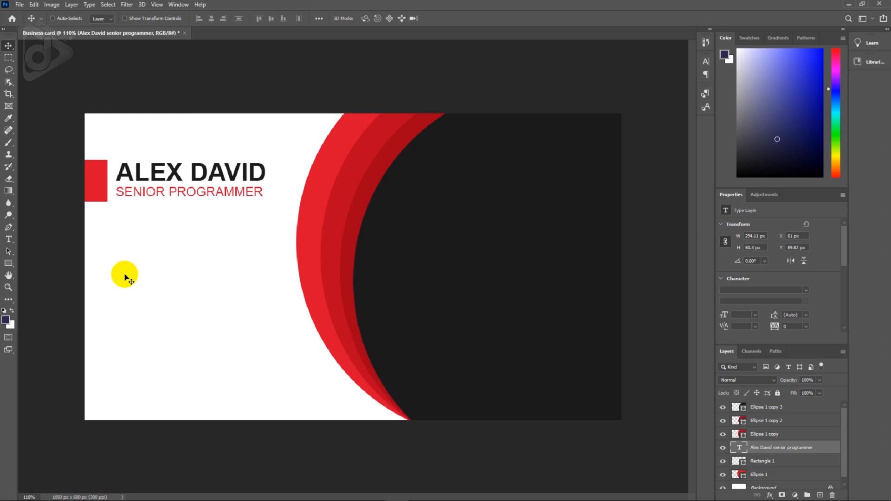
Open Logo.psd from the Tutorial 123 folder and bring its "phone copy" icon layer into the business card below the job title.
click(103, 491)
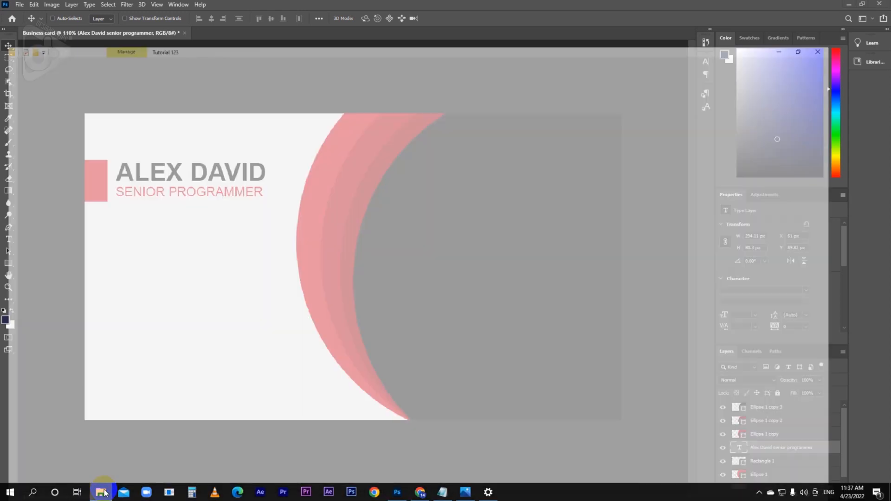
click(154, 130)
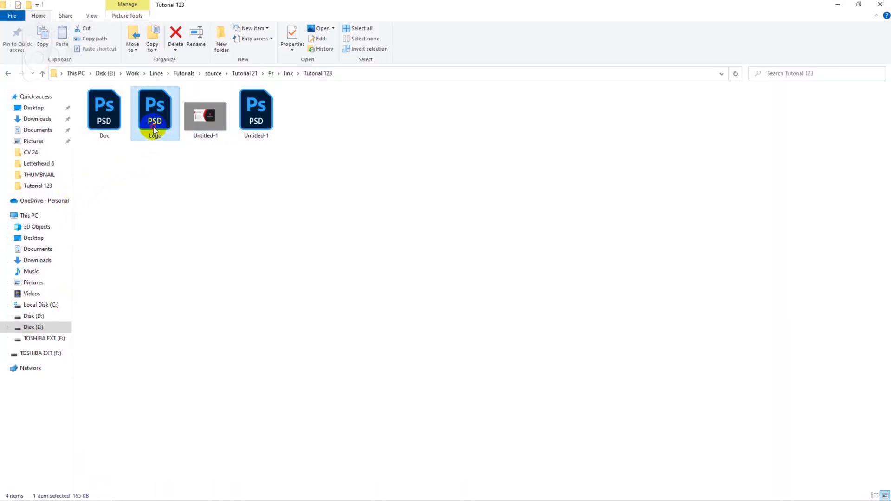
double_click(154, 130)
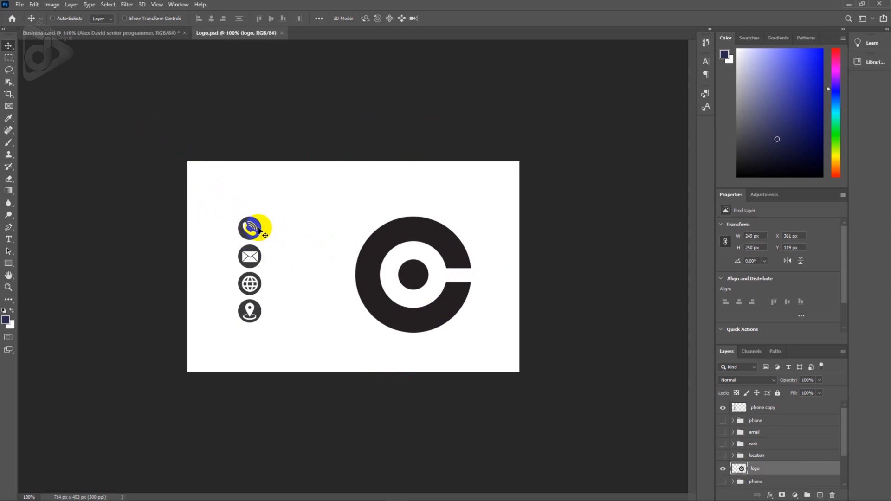
click(764, 411)
drag(256, 256, 132, 295)
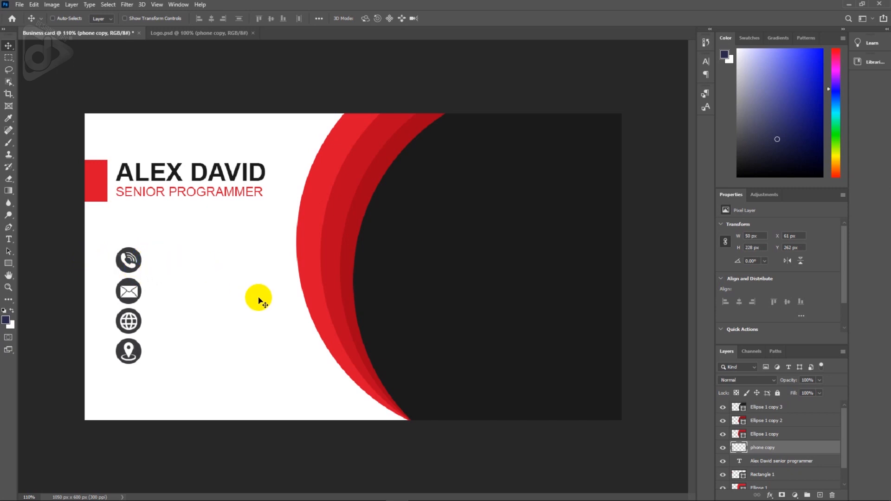
Copy the phone number from the Notepad file and paste it in Photoshop as a text layer beside the phone icon.
click(447, 494)
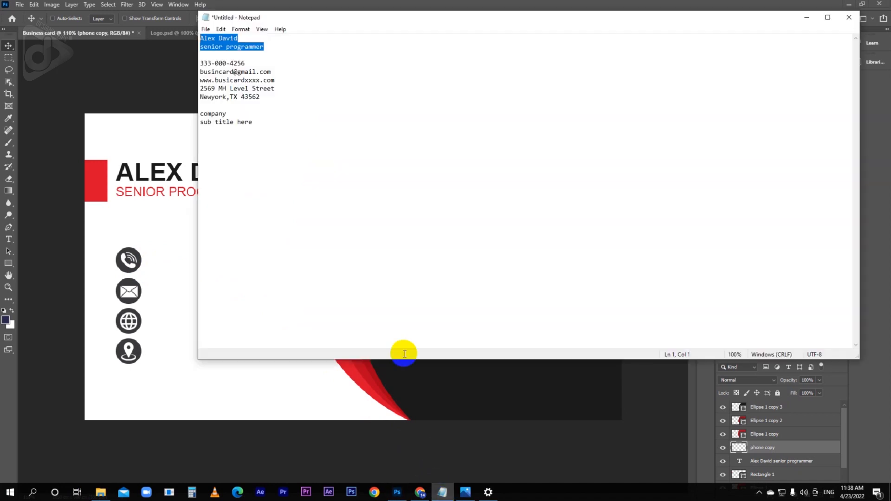
double_click(242, 64)
drag(249, 65, 179, 68)
key(ctrl+c)
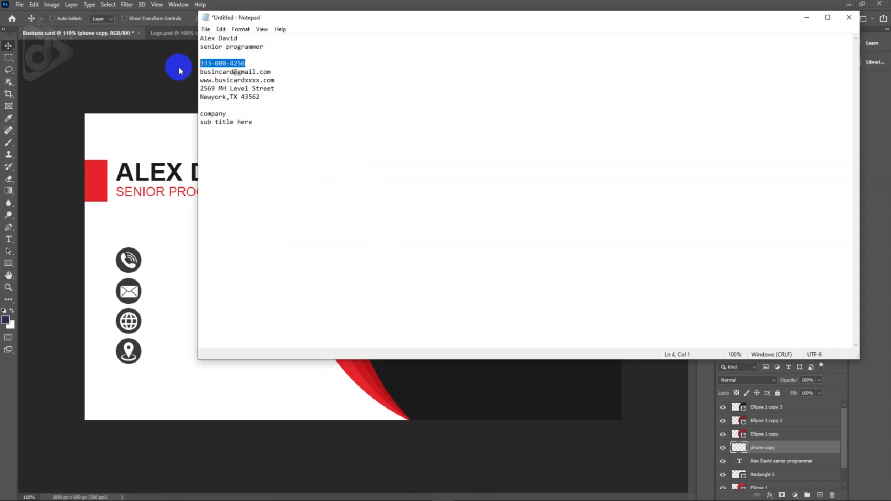
click(170, 254)
key(t)
click(160, 262)
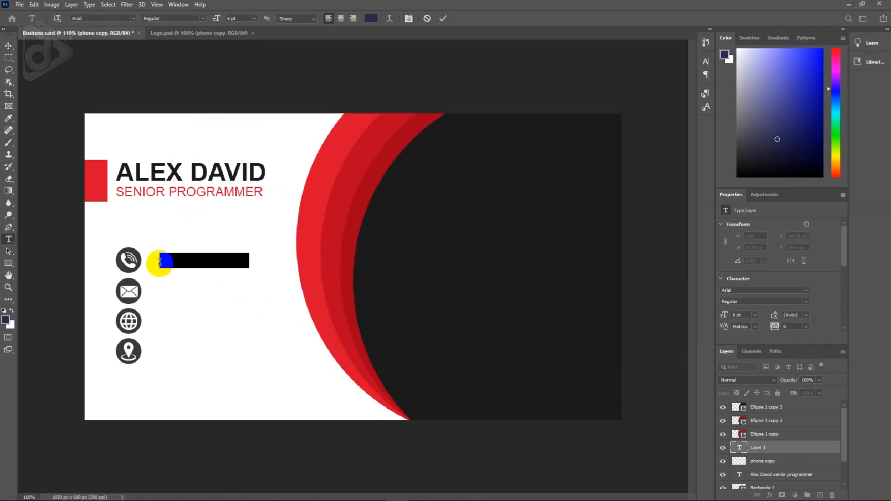
key(ctrl+v)
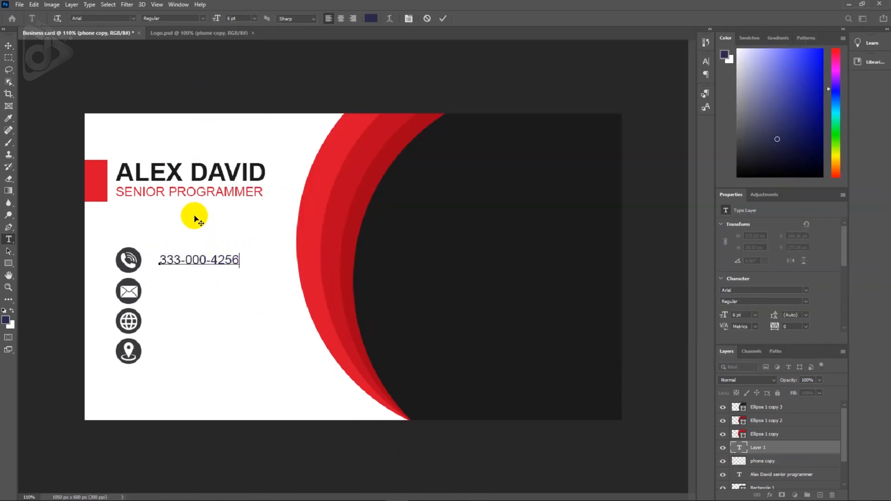
Format the phone number in Roboto Light and colour it #1b1b1b, sampled from the dark circle.
key(ctrl+a)
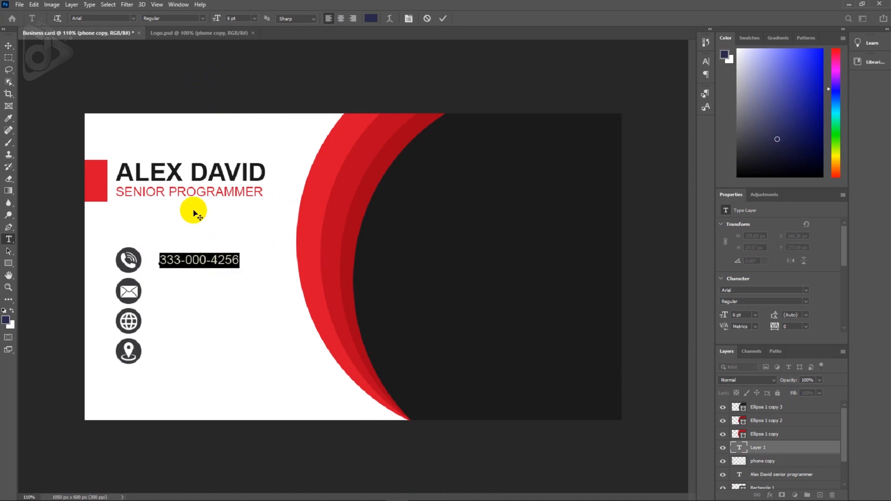
click(131, 20)
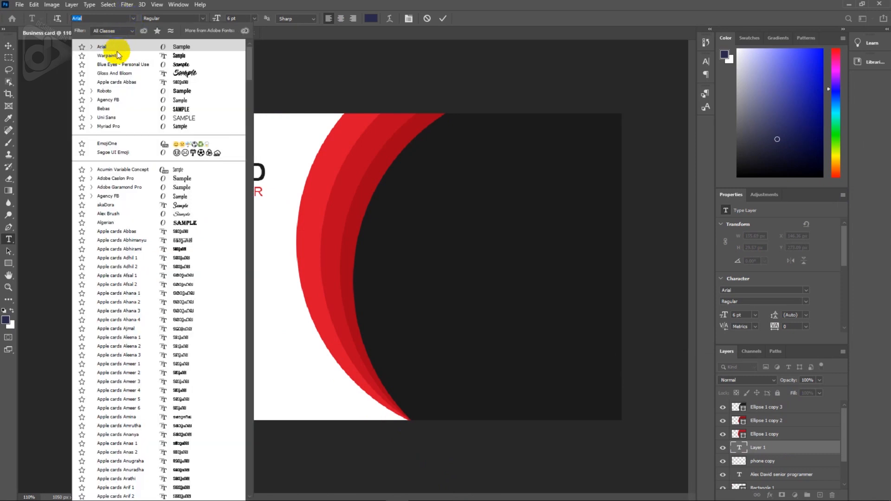
click(109, 90)
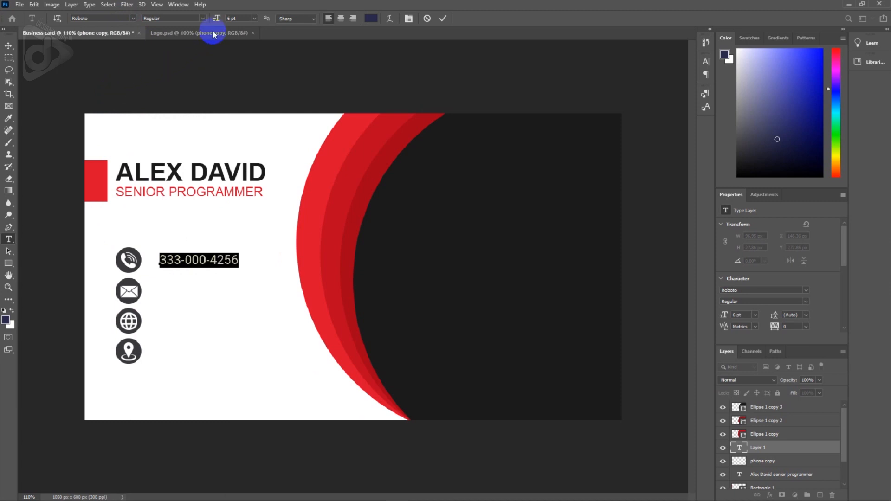
click(205, 19)
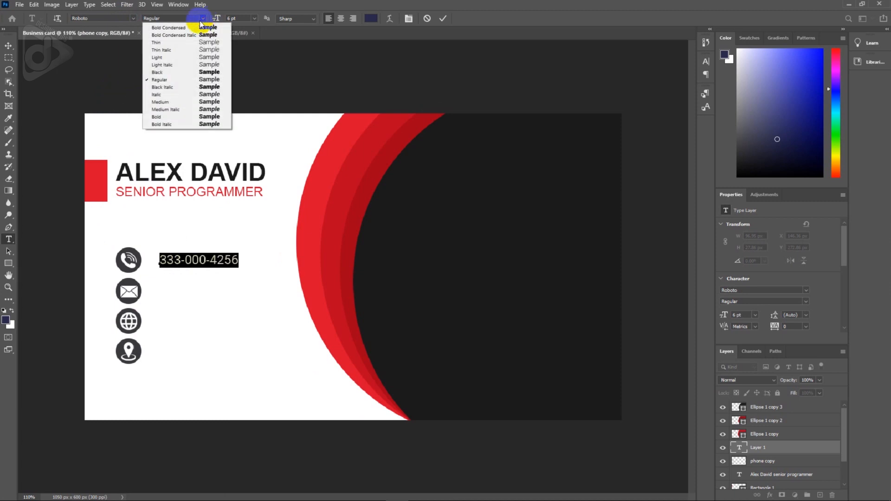
click(172, 56)
click(371, 18)
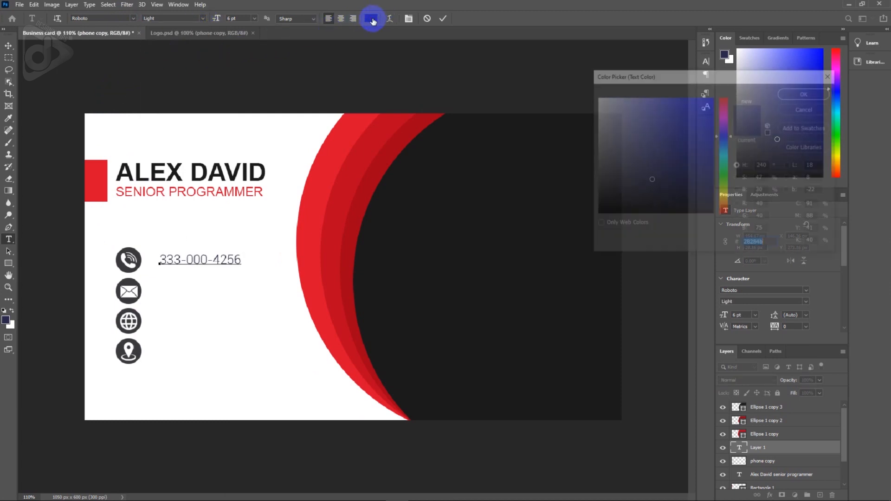
click(437, 207)
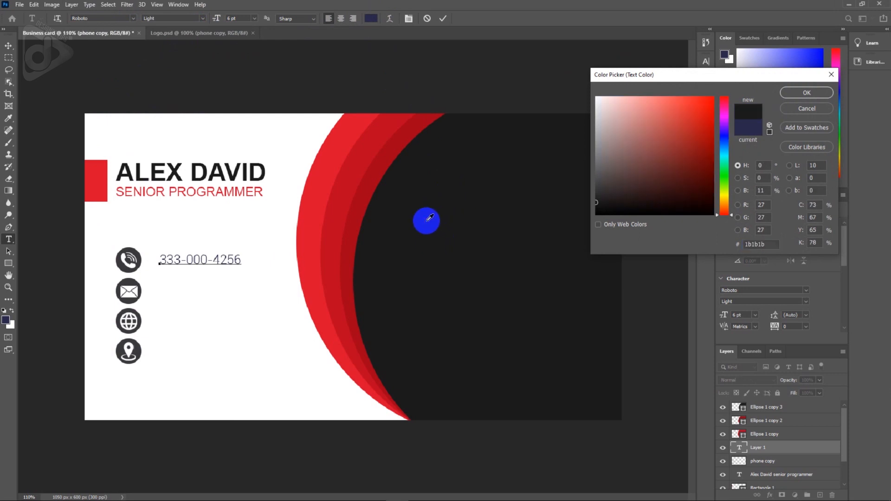
click(799, 96)
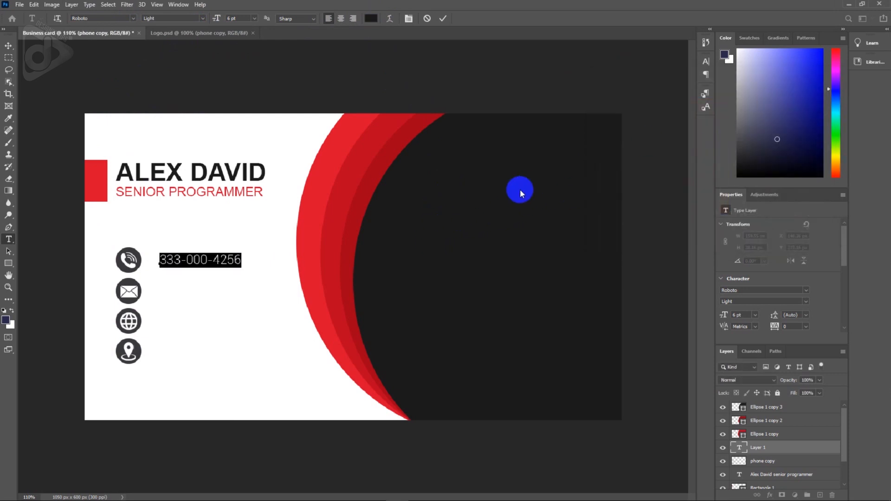
Move the phone number closer to the phone icon and duplicate it straight down beside the envelope icon.
click(8, 45)
drag(195, 261, 185, 263)
key(Left)
key(Left)
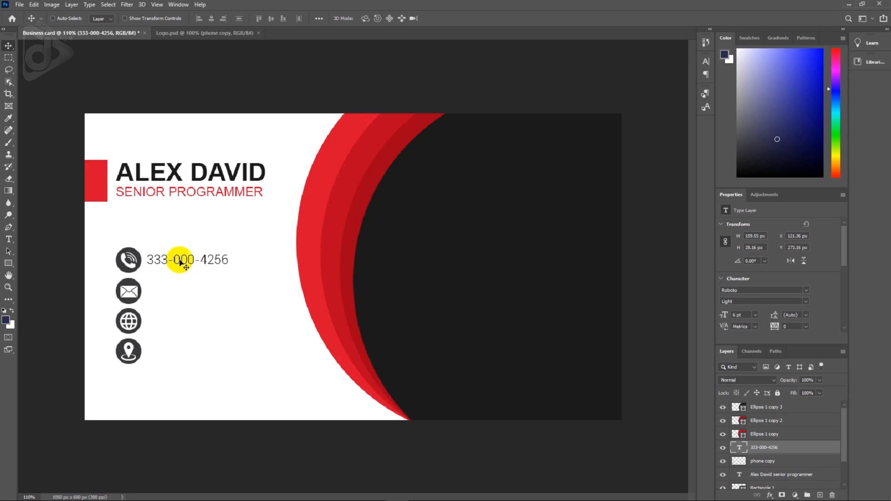
drag(184, 262, 181, 292)
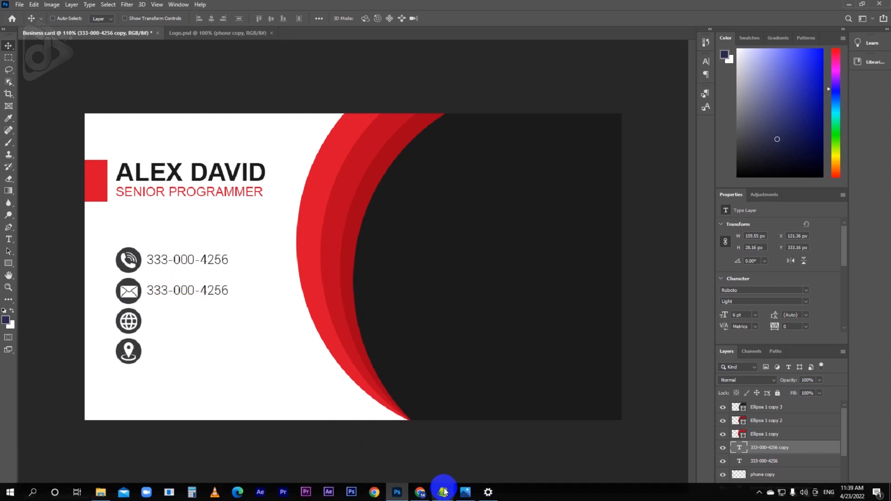
Copy the e-mail address from the Notepad file and replace the duplicated phone number beside the envelope icon with it.
click(442, 491)
drag(271, 71, 197, 72)
click(178, 223)
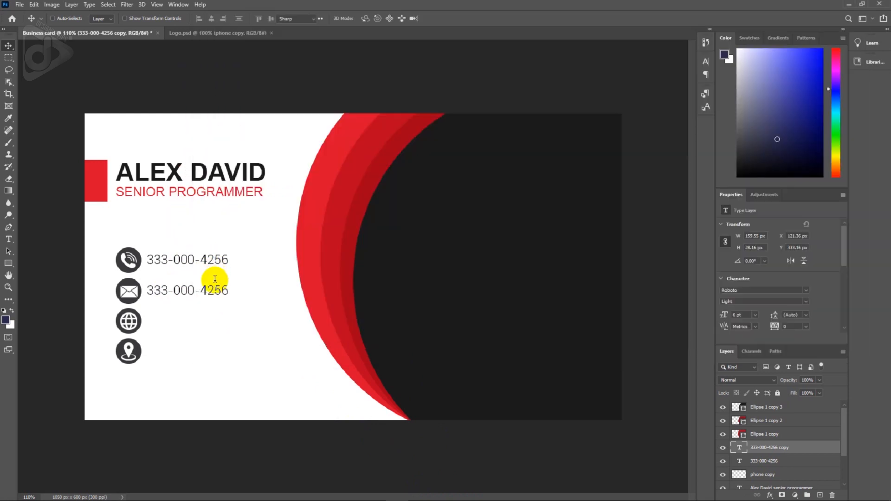
key(t)
click(215, 291)
key(ctrl+a)
key(ctrl+v)
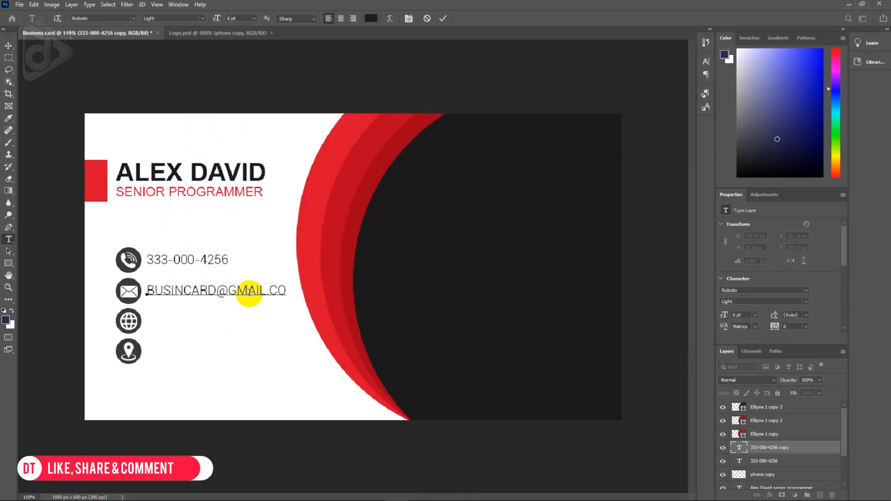
Turn off All Caps for the whole e-mail text beside the envelope icon and commit the edit.
key(ctrl+a)
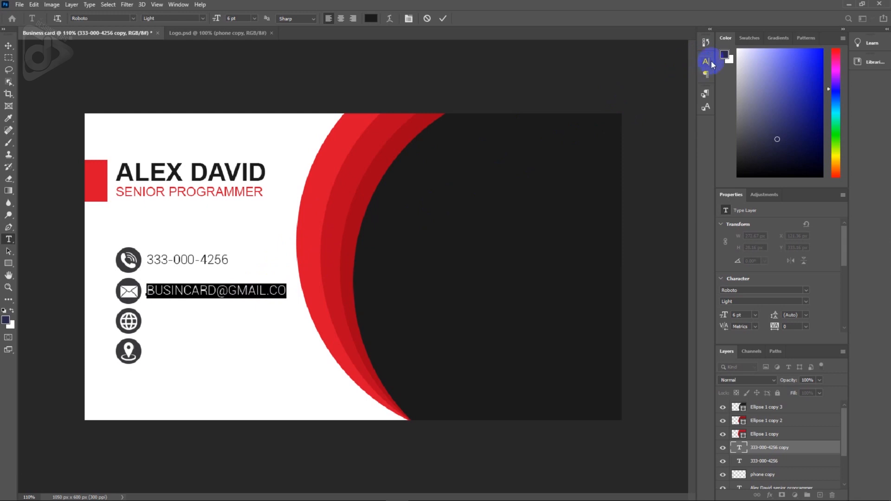
click(712, 64)
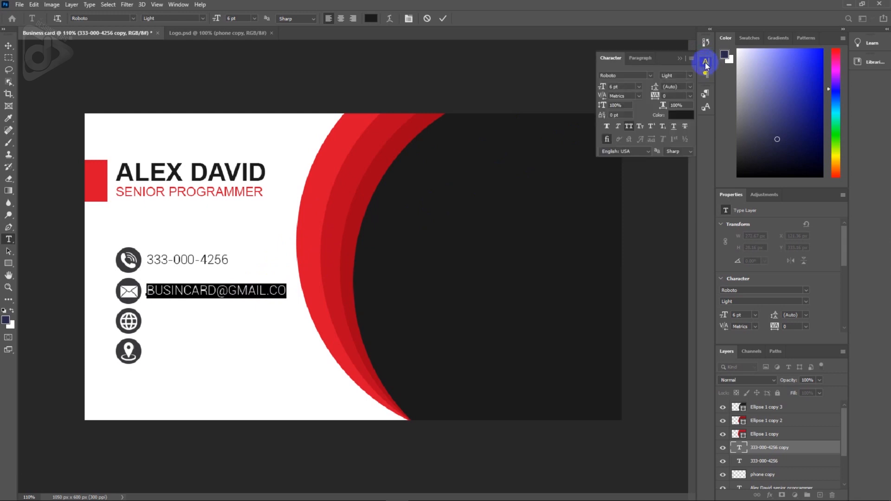
click(629, 127)
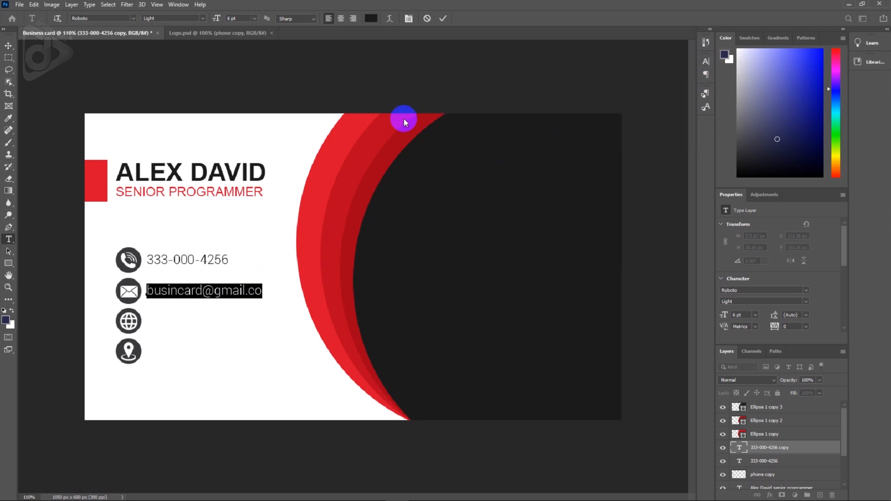
click(8, 45)
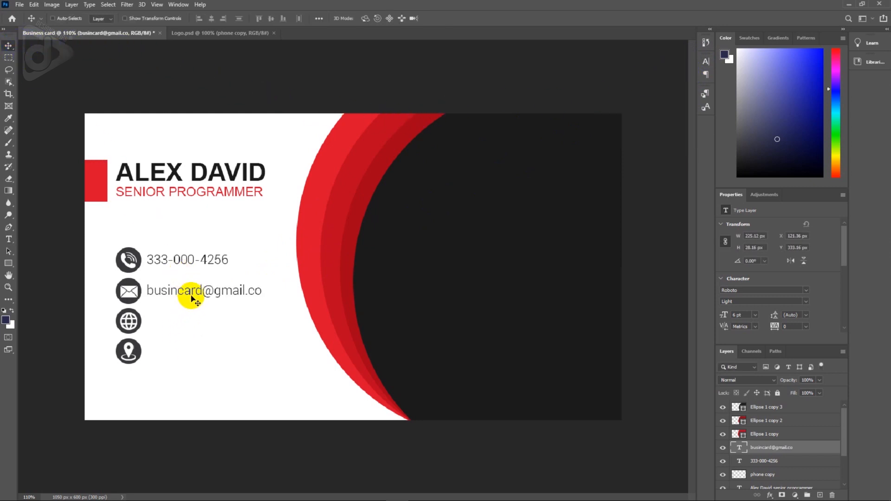
drag(192, 291, 196, 329)
mouse_move(419, 494)
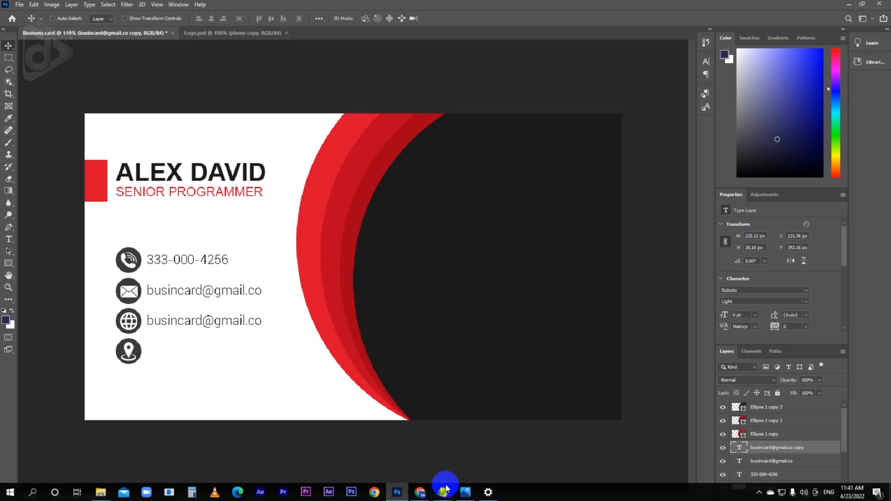
click(445, 489)
drag(275, 81, 191, 80)
key(ctrl+c)
click(177, 204)
double_click(198, 320)
key(ctrl+v)
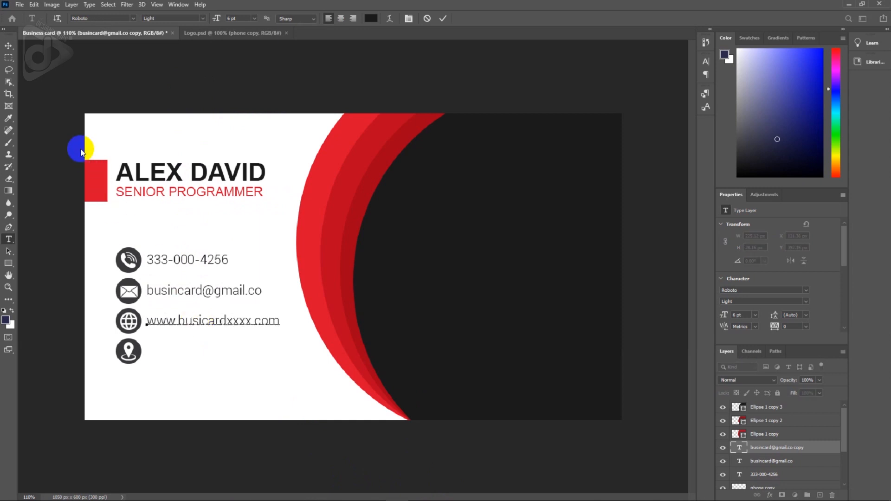
click(9, 45)
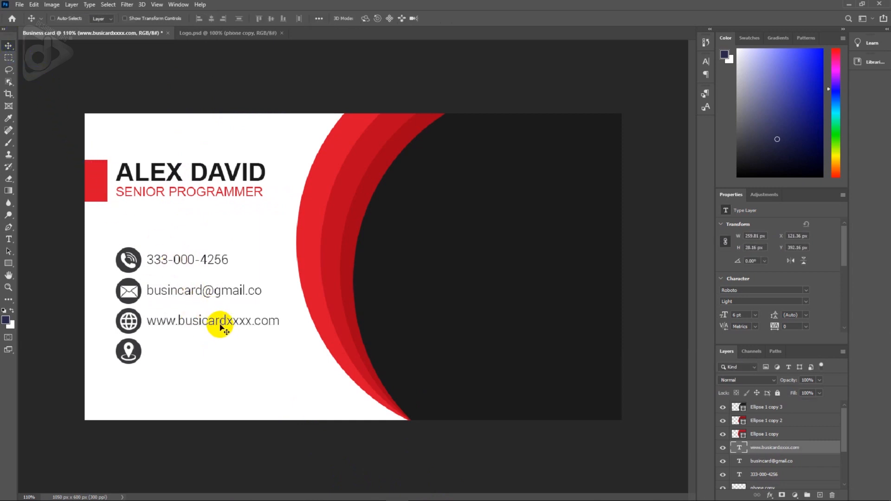
Duplicate the website text down beside the location icon and replace the copy with the two-line postal address from Notepad.
drag(223, 331, 224, 352)
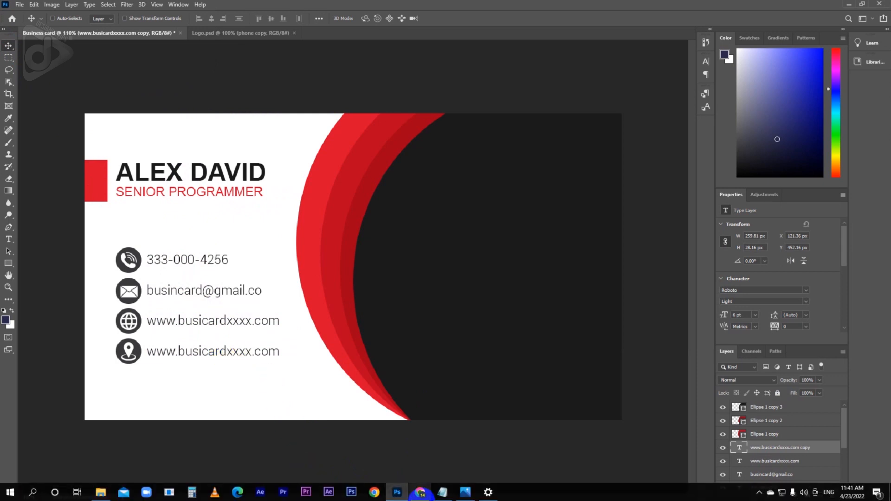
click(443, 492)
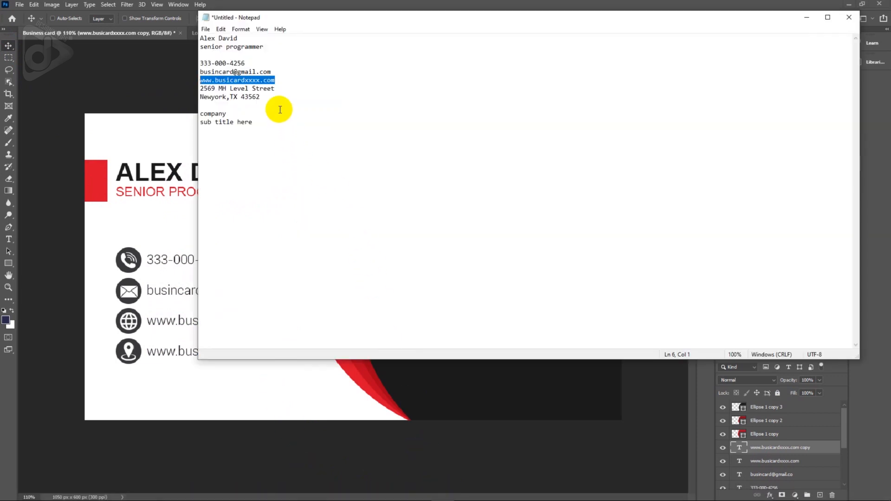
drag(261, 98, 189, 93)
key(ctrl+c)
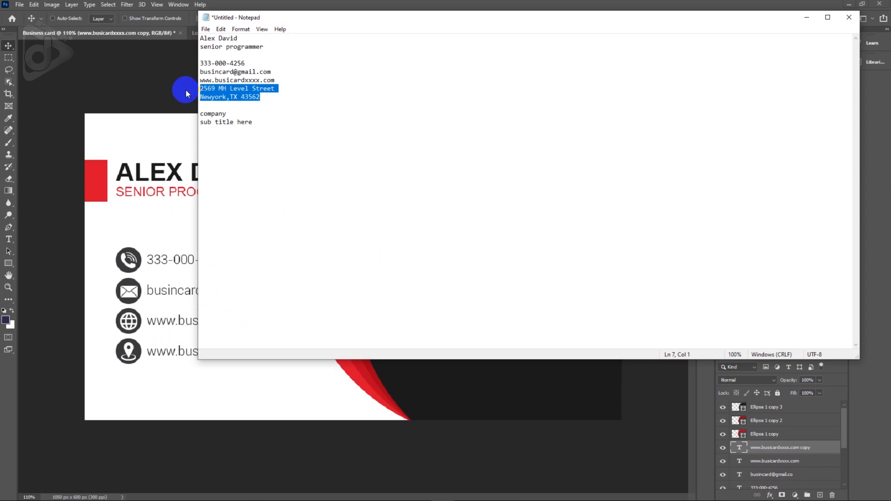
click(166, 243)
key(t)
key(ctrl+a)
key(ctrl+v)
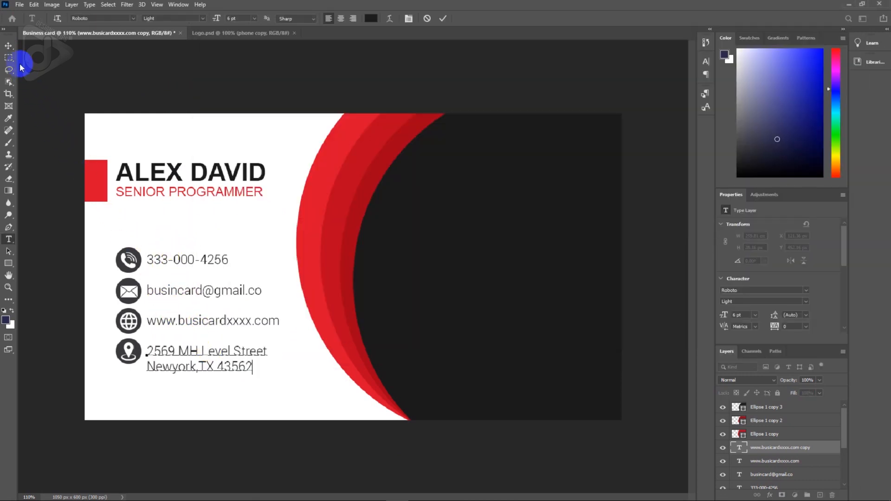
click(9, 46)
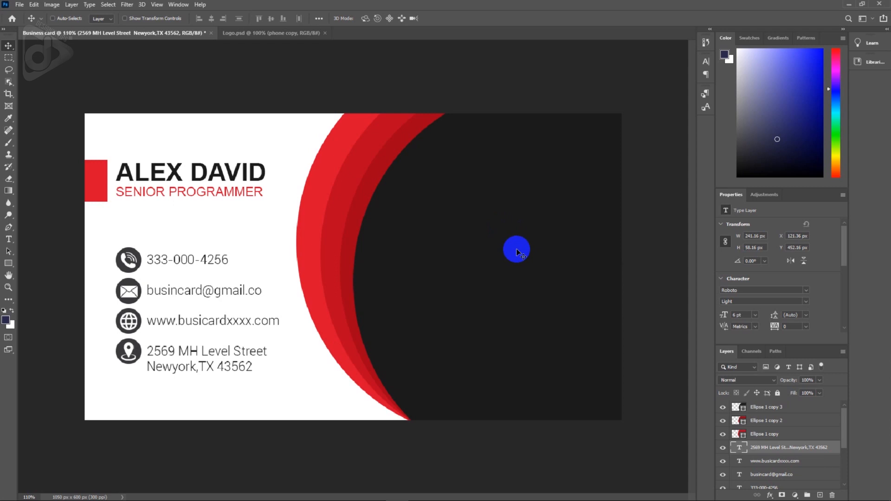
Bring the logo layer from Logo.psd onto the card's dark circle and move it above the Ellipse 1 copy 3 layer.
click(295, 33)
right_click(442, 226)
click(462, 246)
drag(430, 228, 502, 247)
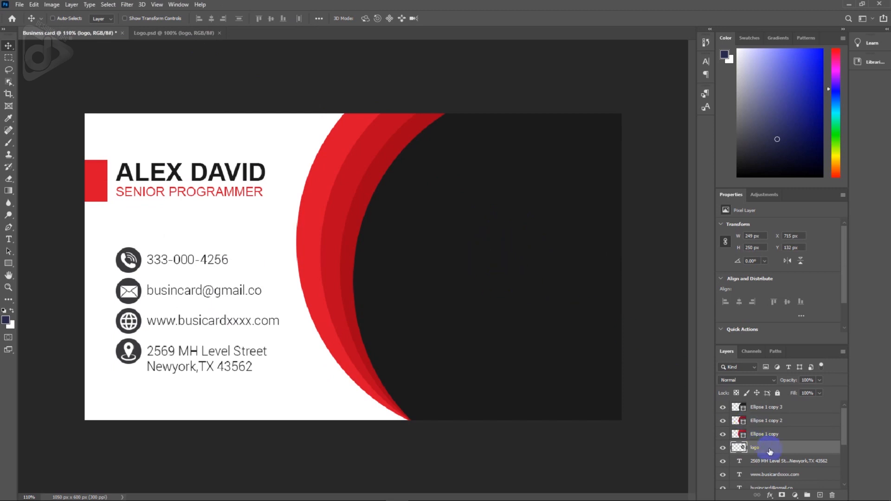
drag(777, 450, 772, 408)
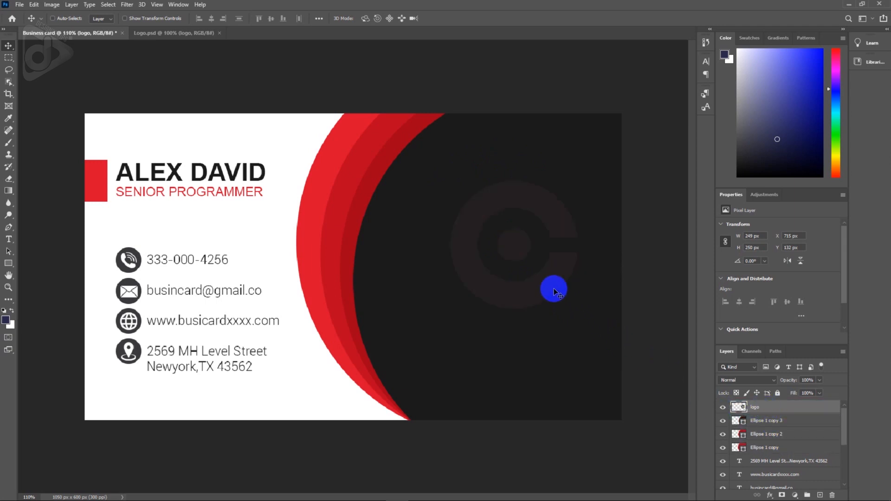
Apply a red Color Overlay at 100% opacity in Normal blend mode to the logo layer.
double_click(786, 409)
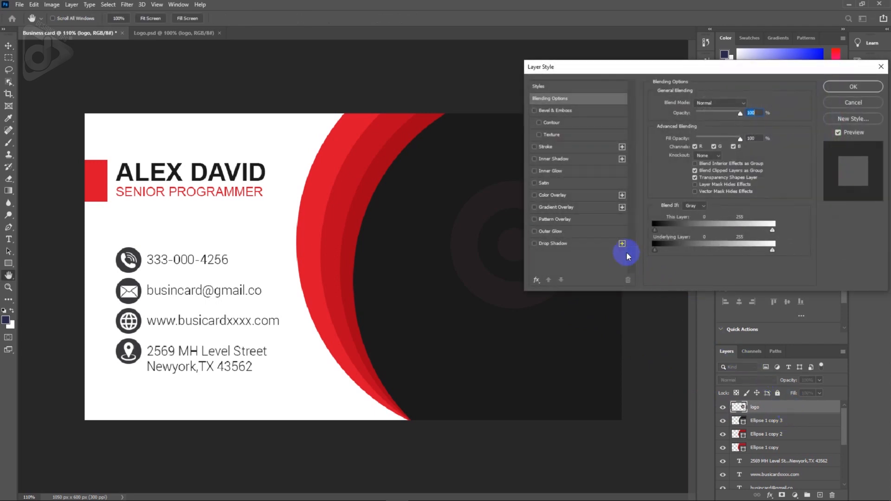
click(575, 196)
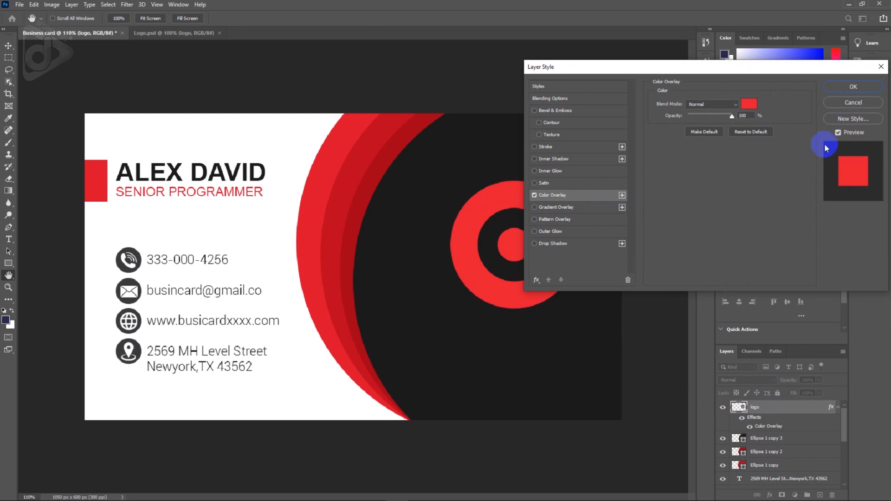
click(837, 89)
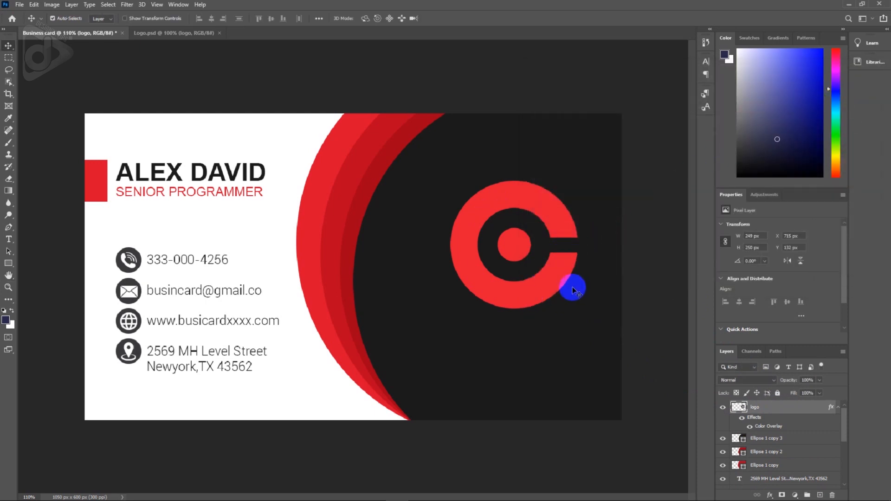
Scale the logo down to about 107 by 106 px on the dark circle.
key(ctrl+t)
drag(579, 309, 510, 259)
key(Return)
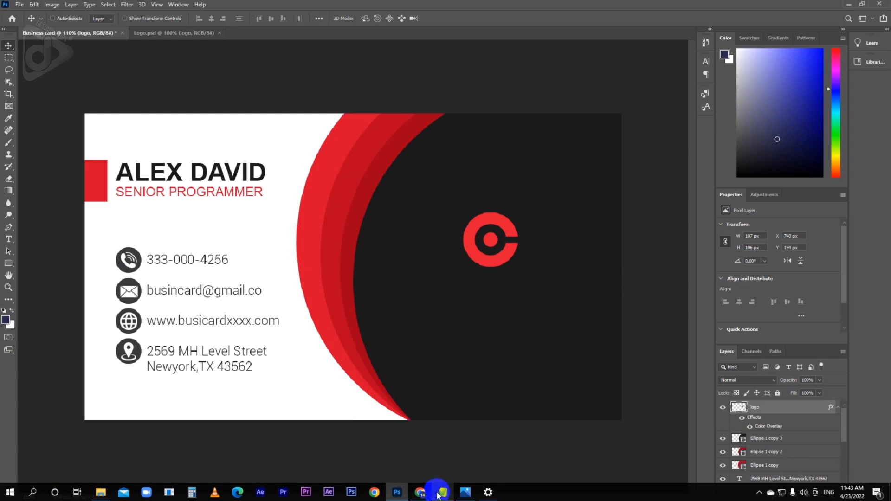
Copy the "company" and "sub title here" lines from Notepad and paste them as a new text layer below the logo.
click(442, 492)
drag(259, 122, 182, 117)
key(ctrl+c)
click(156, 273)
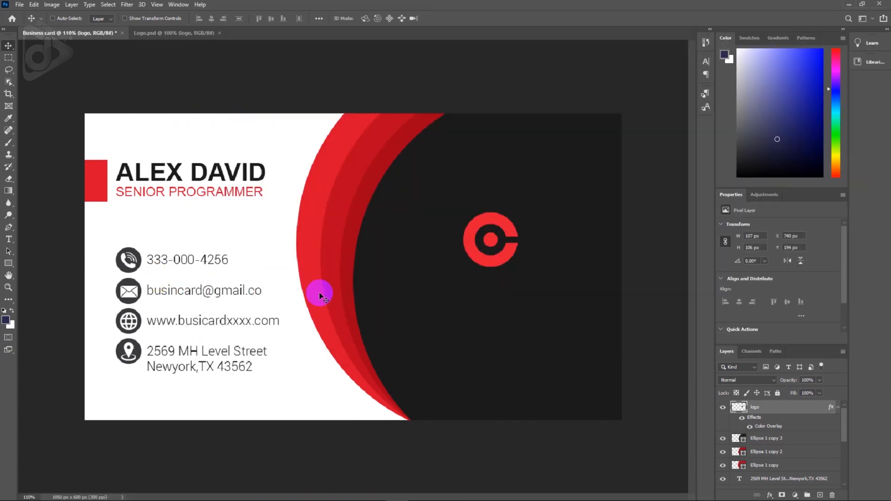
key(t)
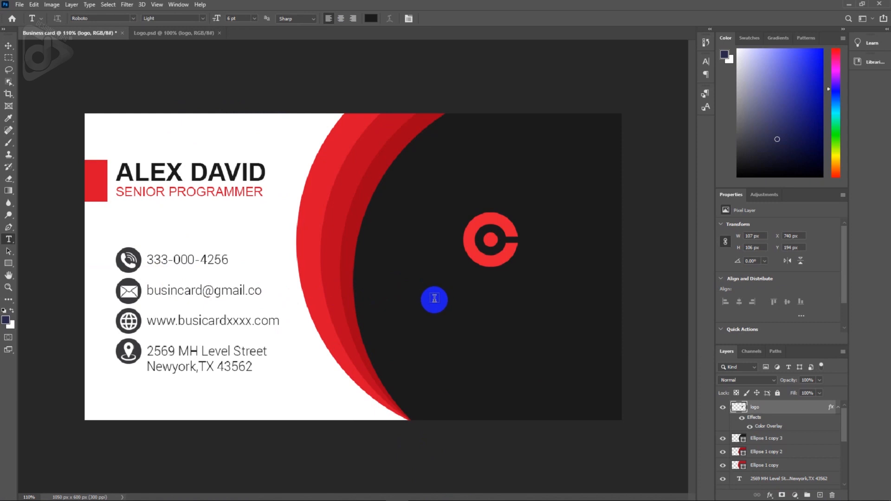
click(435, 299)
key(ctrl+v)
key(ctrl+a)
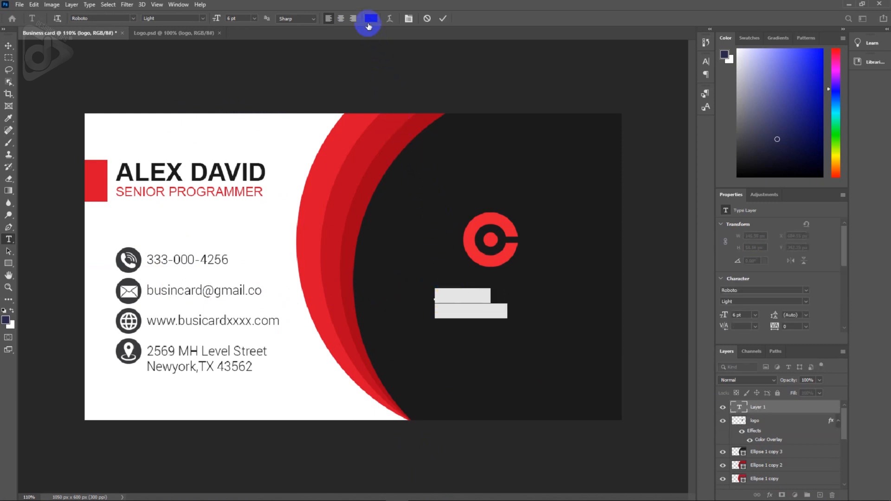
Colour the pasted company and subtitle text white (#ffffff).
click(370, 18)
click(597, 111)
drag(598, 111, 597, 83)
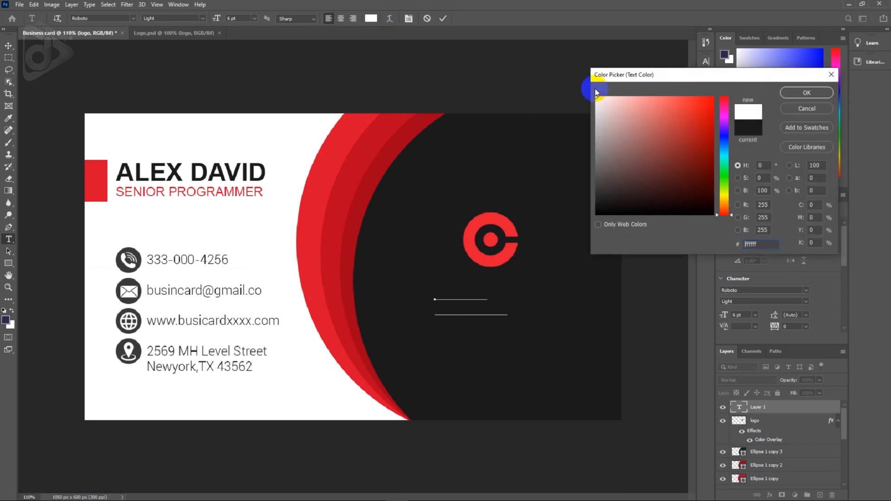
click(794, 93)
click(465, 316)
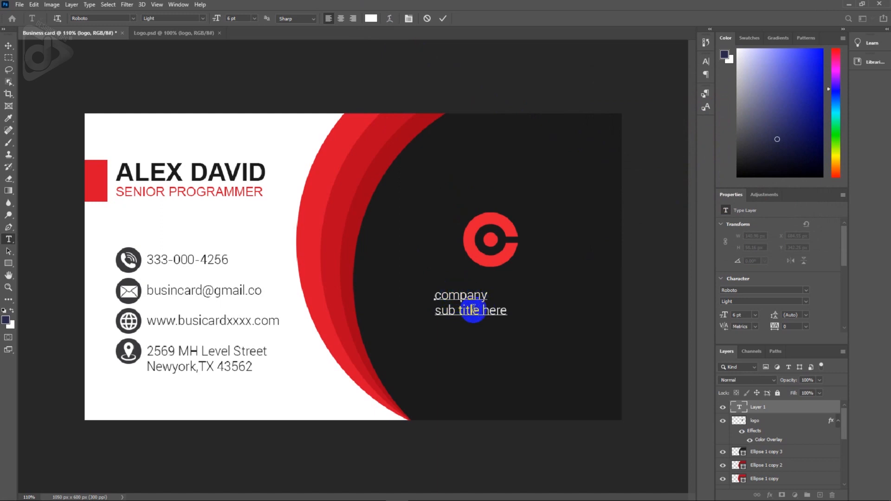
Apply All Caps to both the company and subtitle lines.
key(ctrl+a)
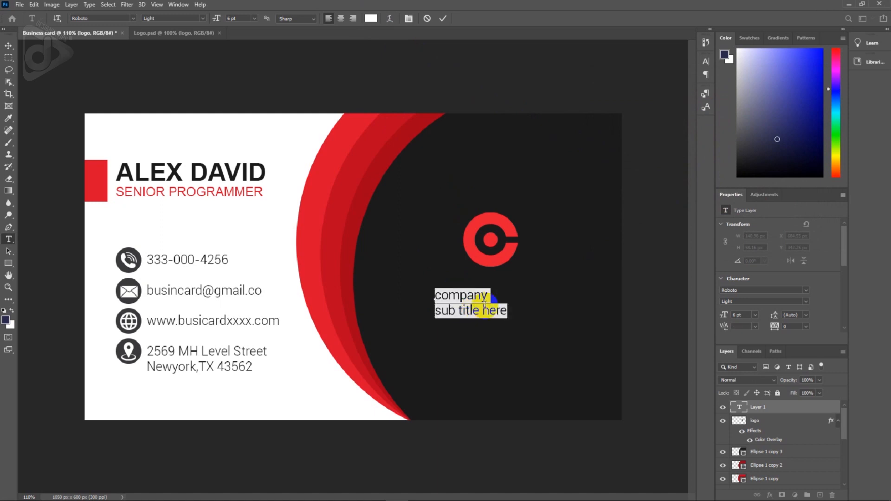
click(708, 63)
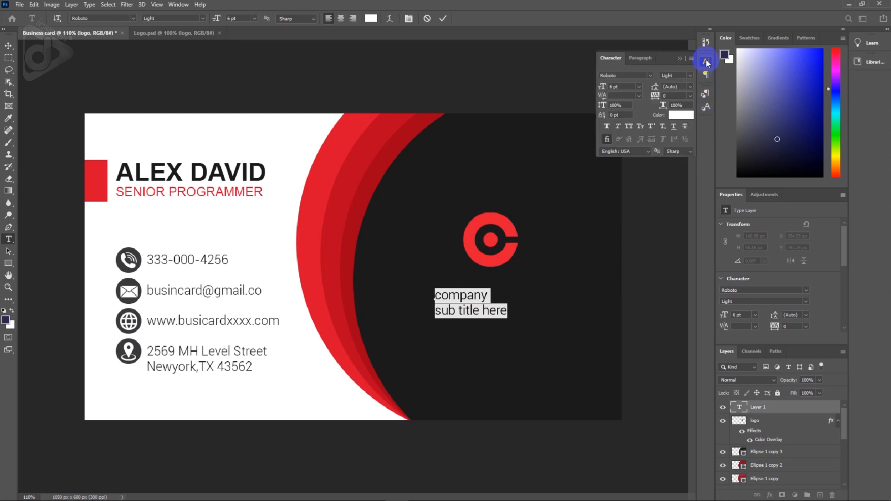
click(629, 126)
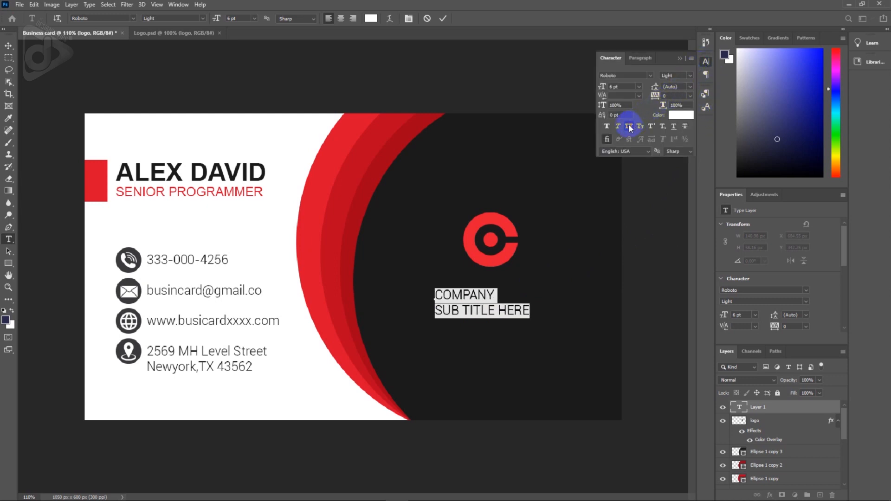
click(681, 59)
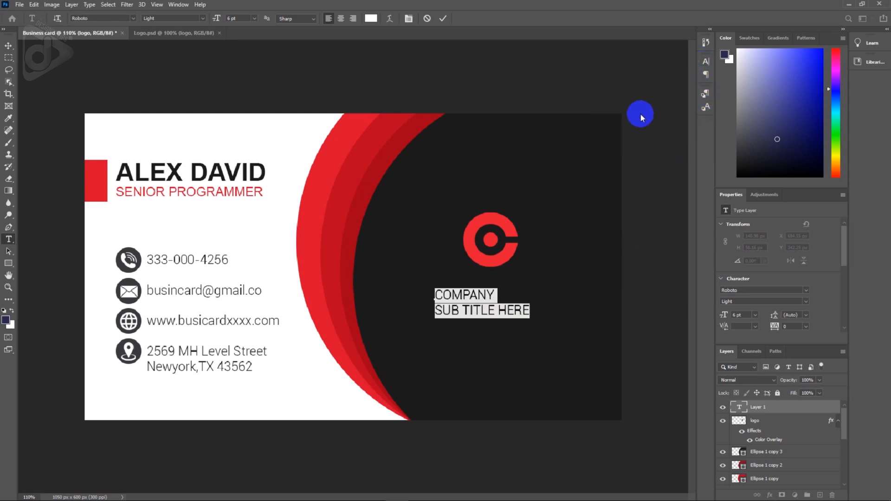
Set only the word COMPANY to 14 pt in Roboto Bold.
click(496, 294)
drag(496, 295, 433, 294)
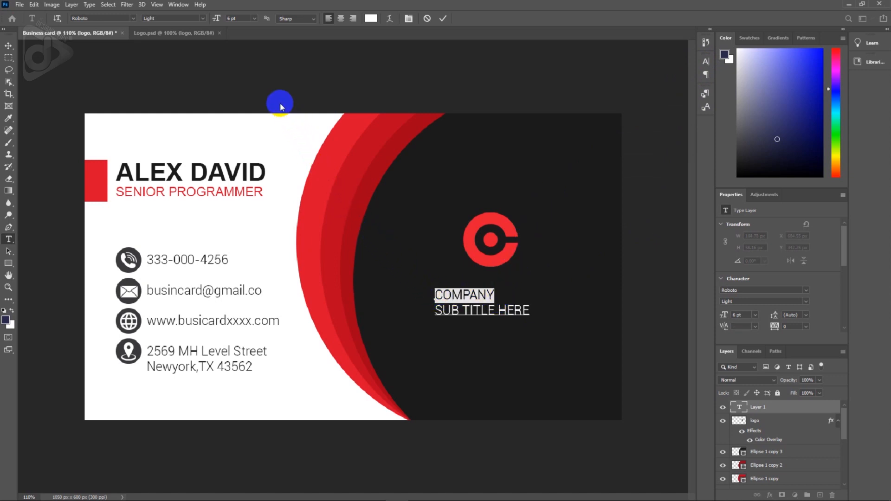
click(241, 19)
key(Return)
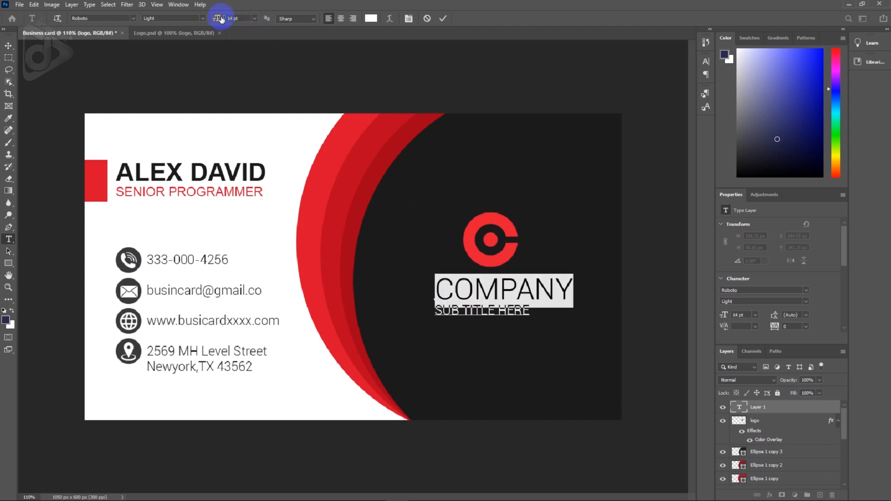
click(202, 18)
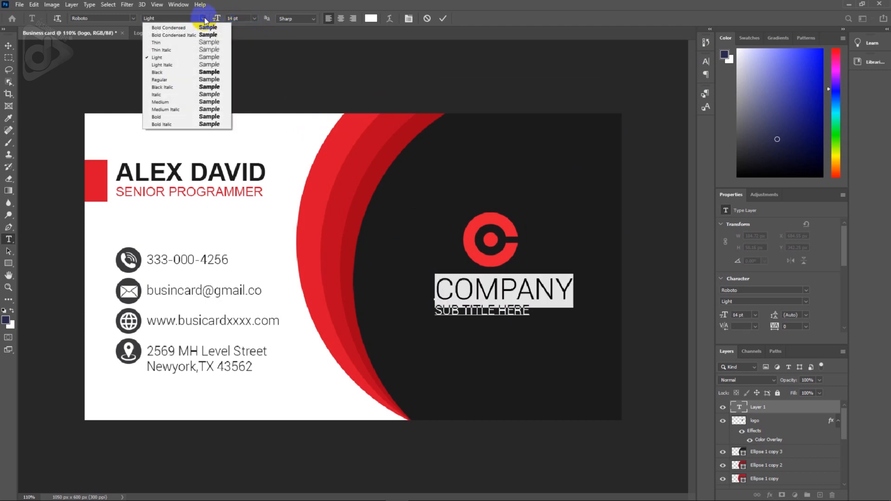
click(163, 116)
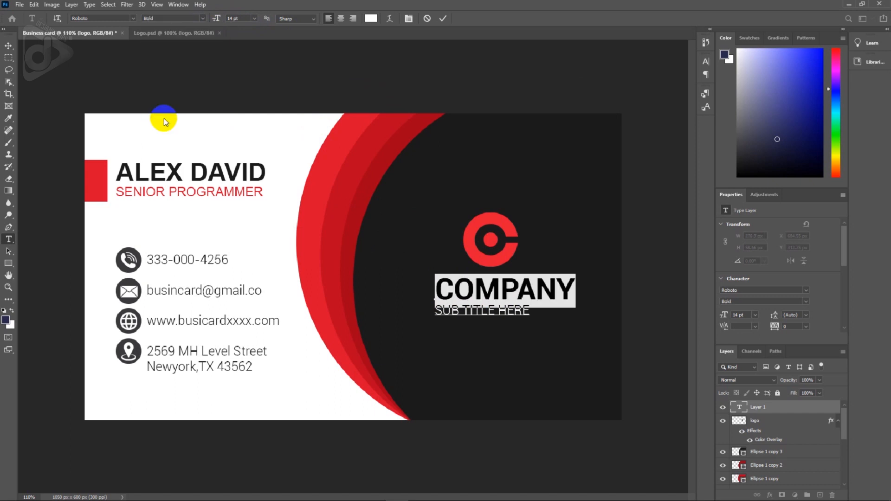
Centre-align both lines of the company and subtitle text and commit the text edit.
click(511, 302)
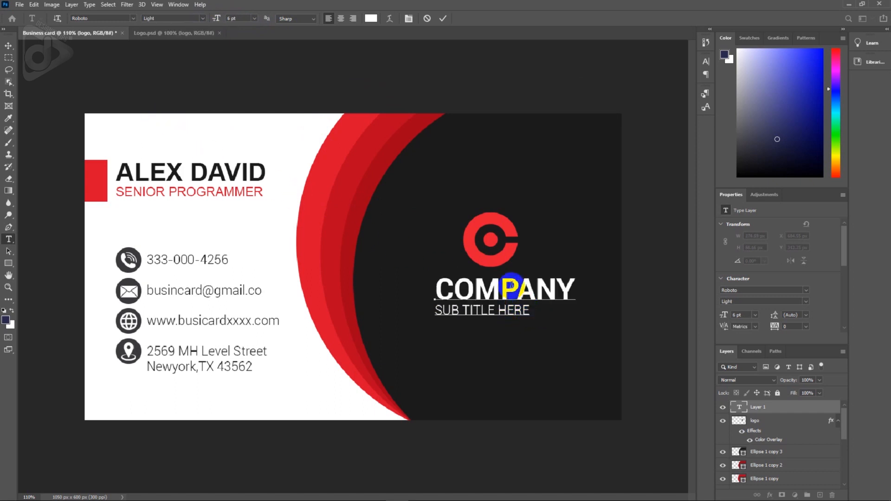
key(ctrl+a)
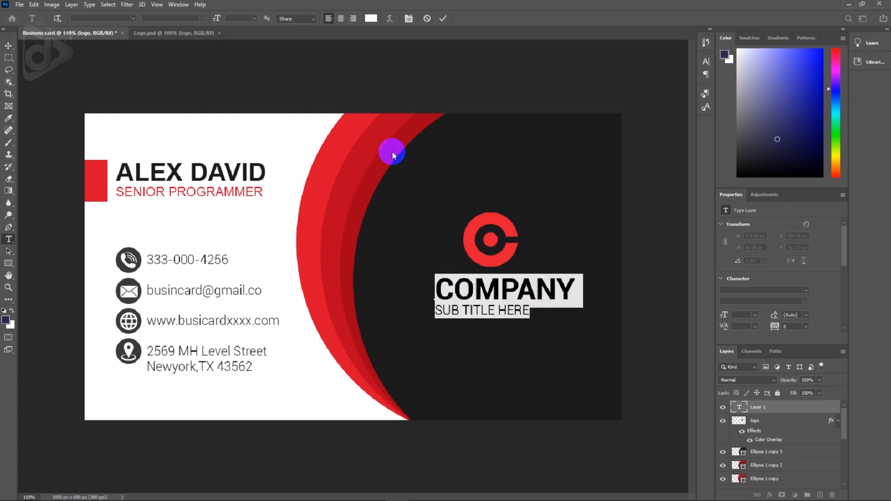
click(341, 20)
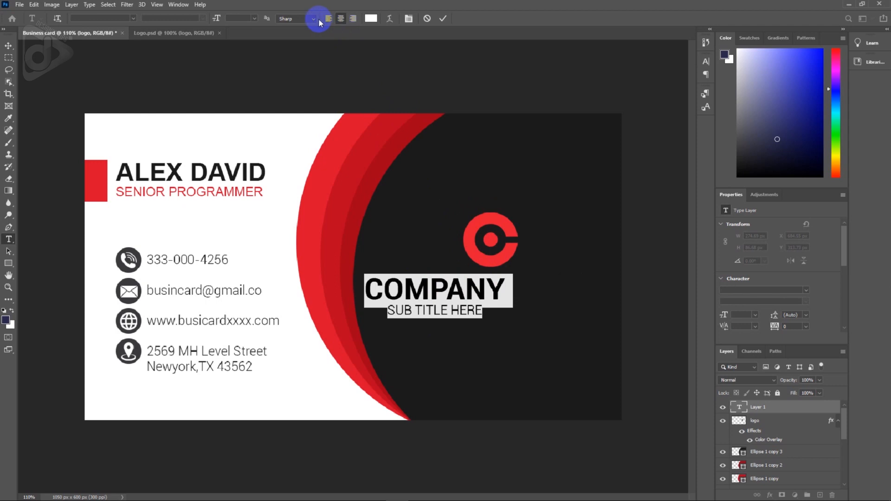
click(11, 50)
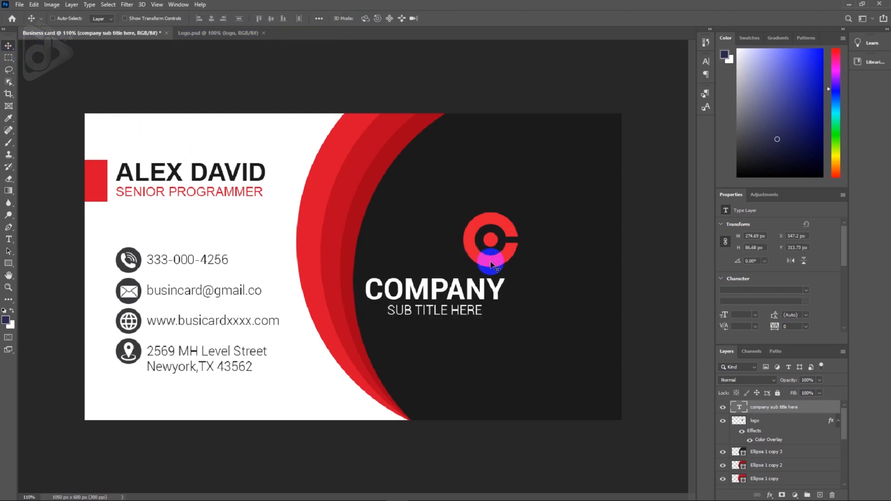
Align the logo and company text on their horizontal centres and move them together to the middle of the card's dark area.
shift+click(491, 266)
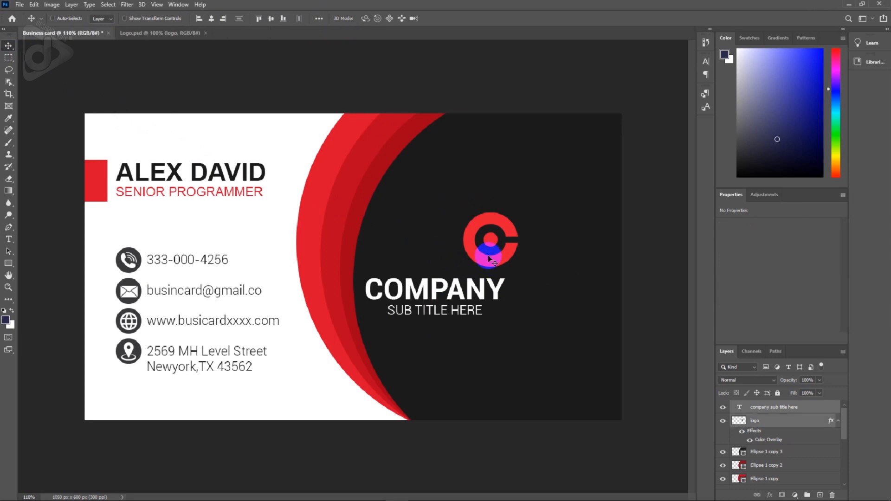
click(211, 19)
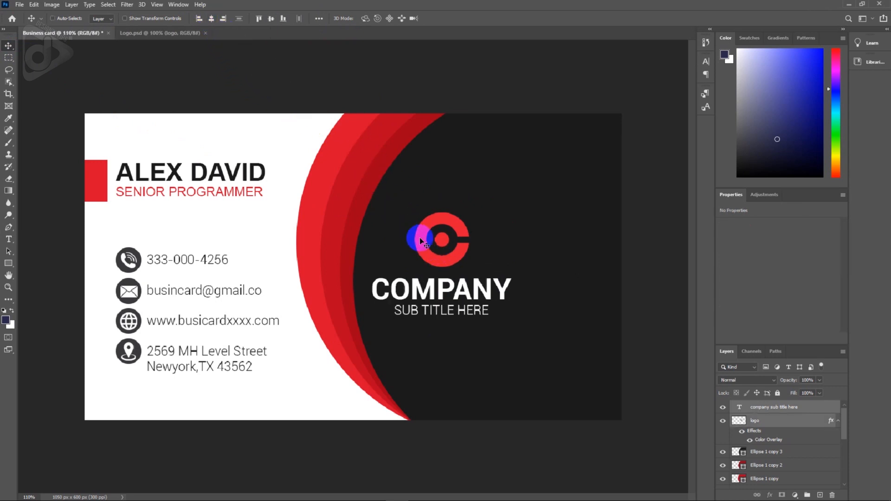
drag(435, 264, 486, 268)
key(Left)
key(Left)
key(Left)
key(Left)
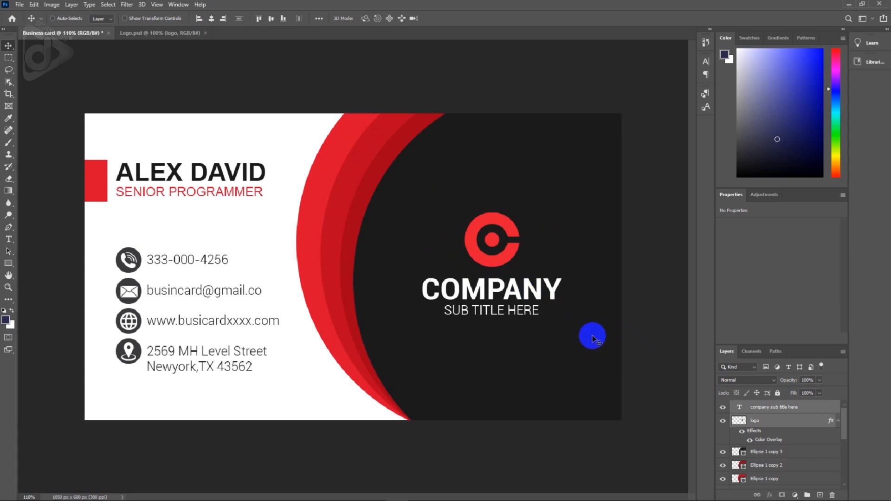
Save the design on the computer as "Business card" in Photoshop PSD format with layers and Maximize Compatibility on.
click(19, 5)
click(34, 117)
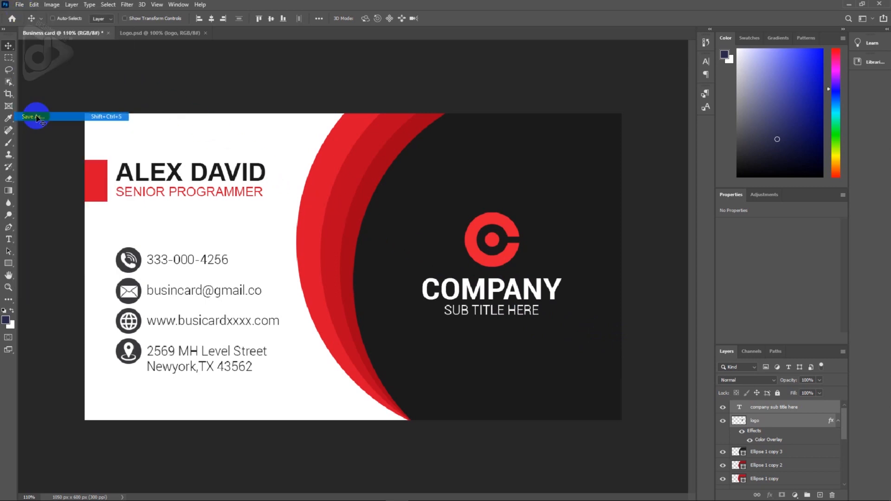
click(485, 329)
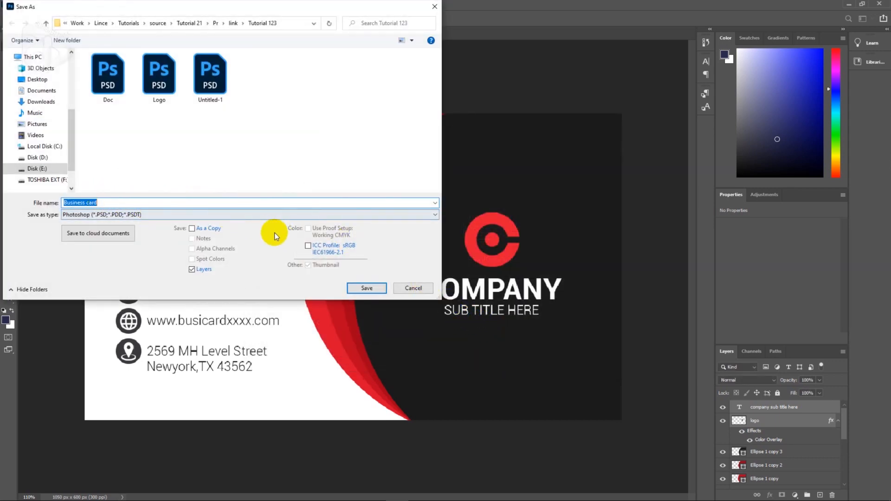
click(366, 288)
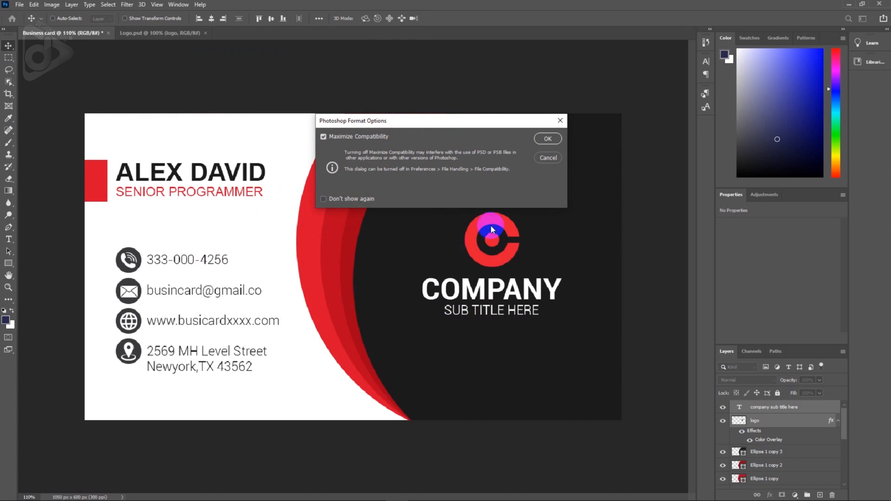
click(545, 139)
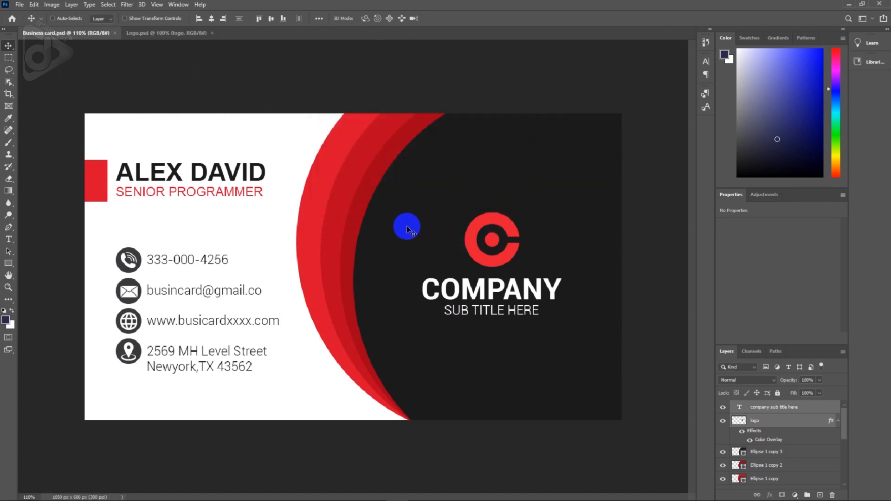
Save a JPEG version of "Business card" on the computer at Maximum quality 12 with the Baseline ("Standard") format option.
click(19, 5)
click(32, 116)
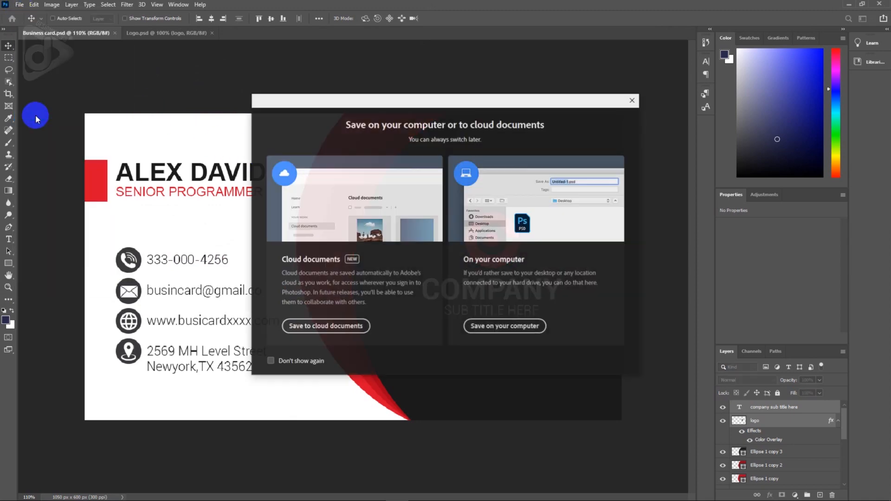
click(486, 330)
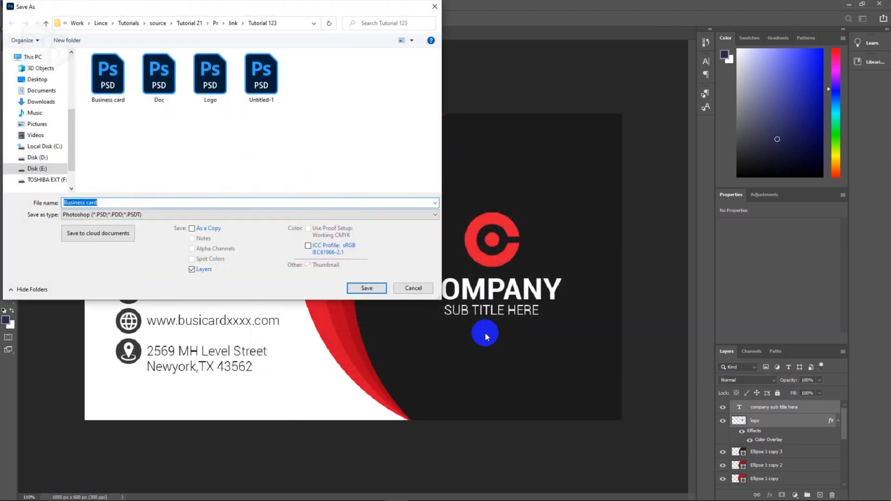
click(195, 215)
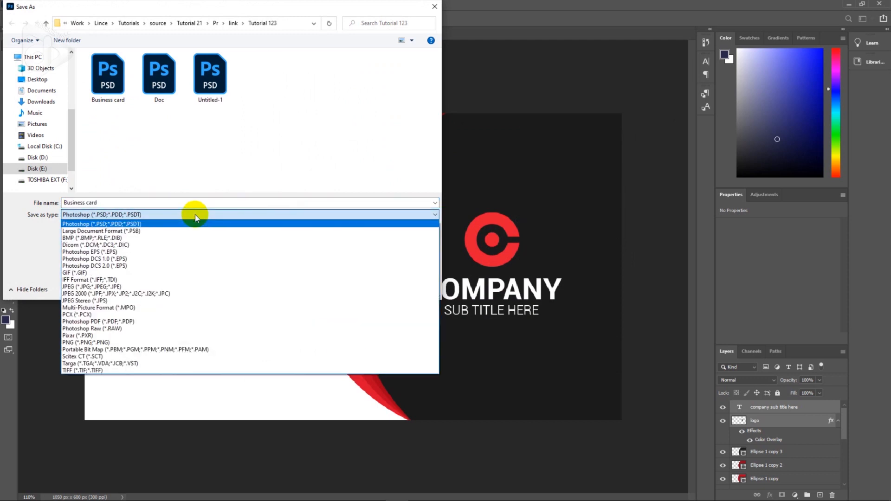
click(198, 286)
click(357, 286)
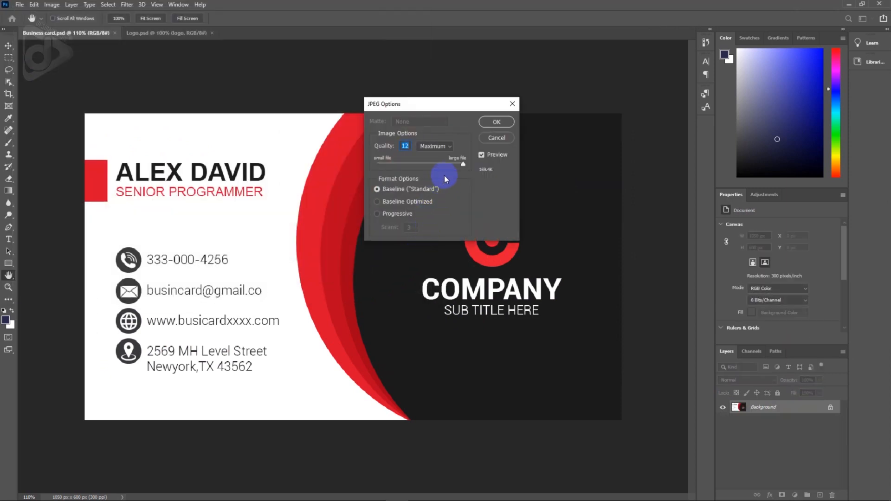
click(490, 122)
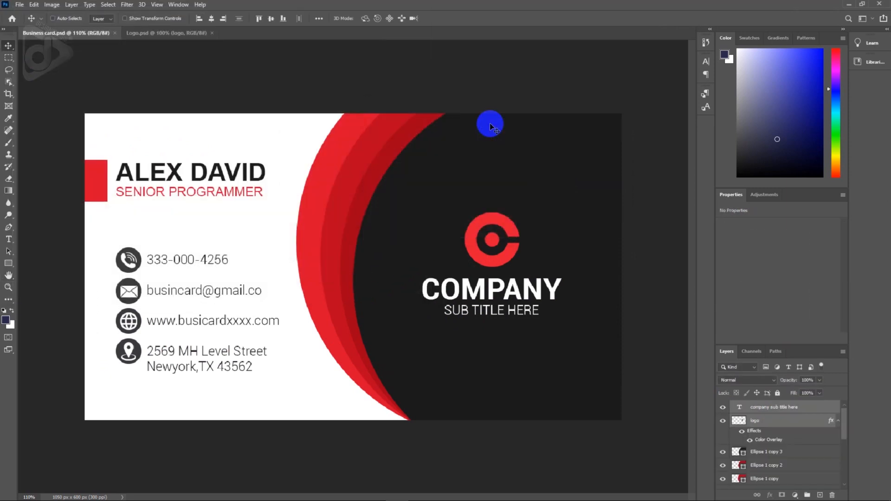